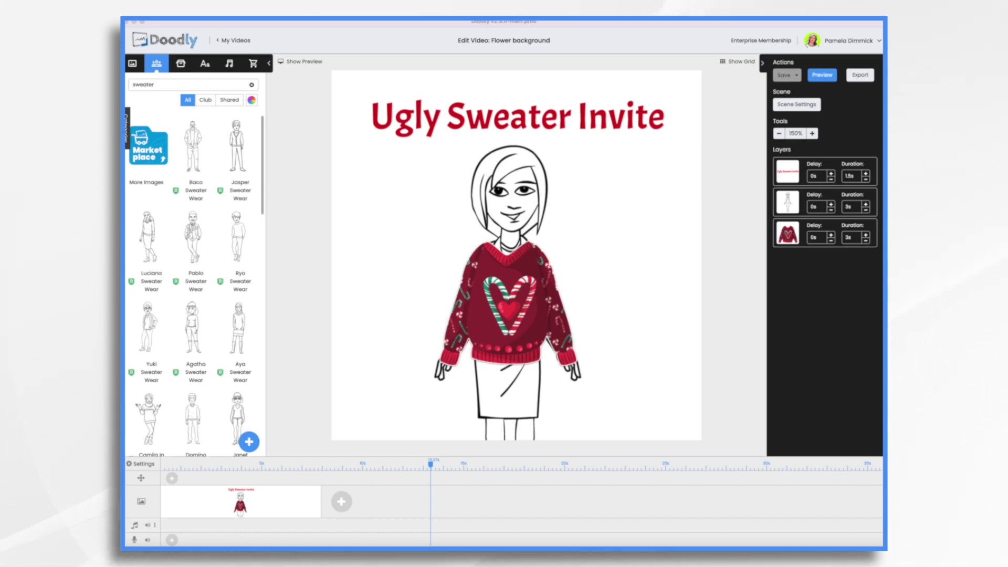
Step: Move the candy-cane sweater off the woman and place it back over her torso
left_click(534, 275)
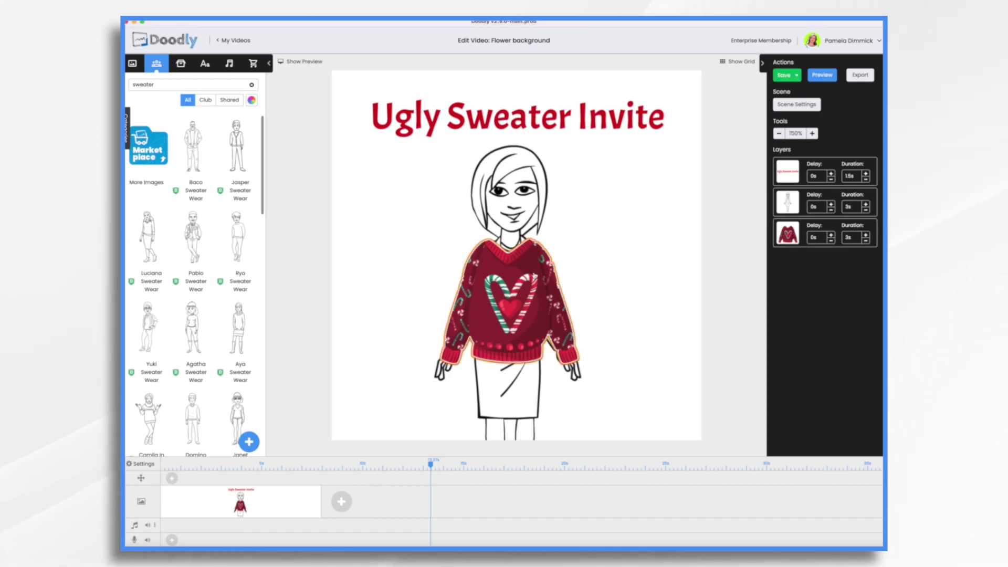
left_click_drag(534, 275, 706, 273)
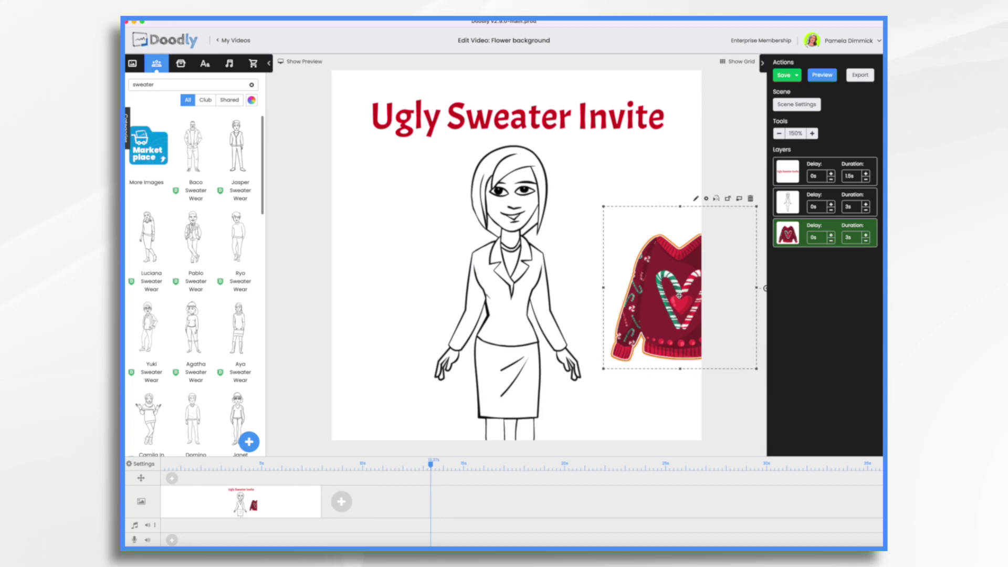
left_click_drag(679, 295, 506, 298)
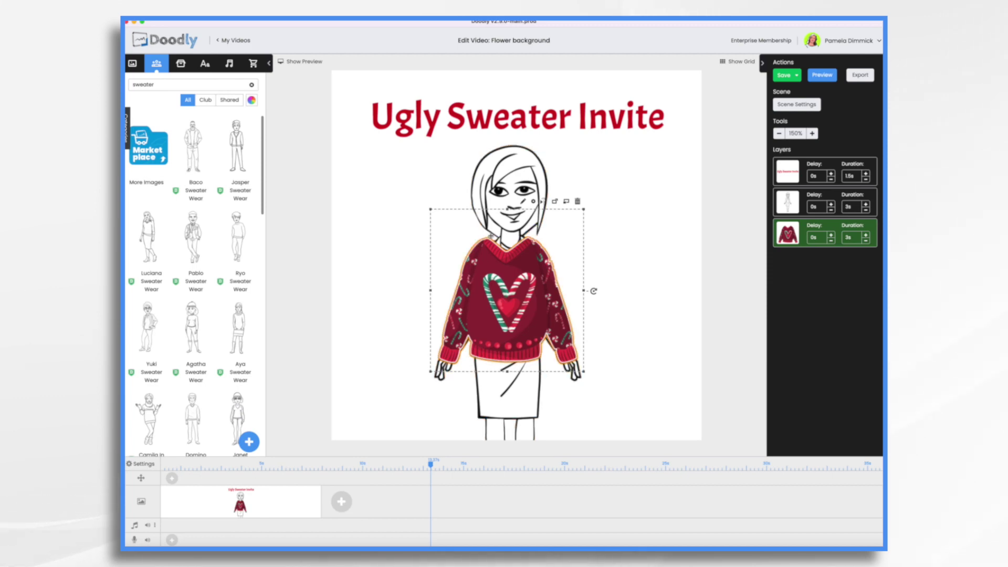
left_click_drag(502, 270, 520, 270)
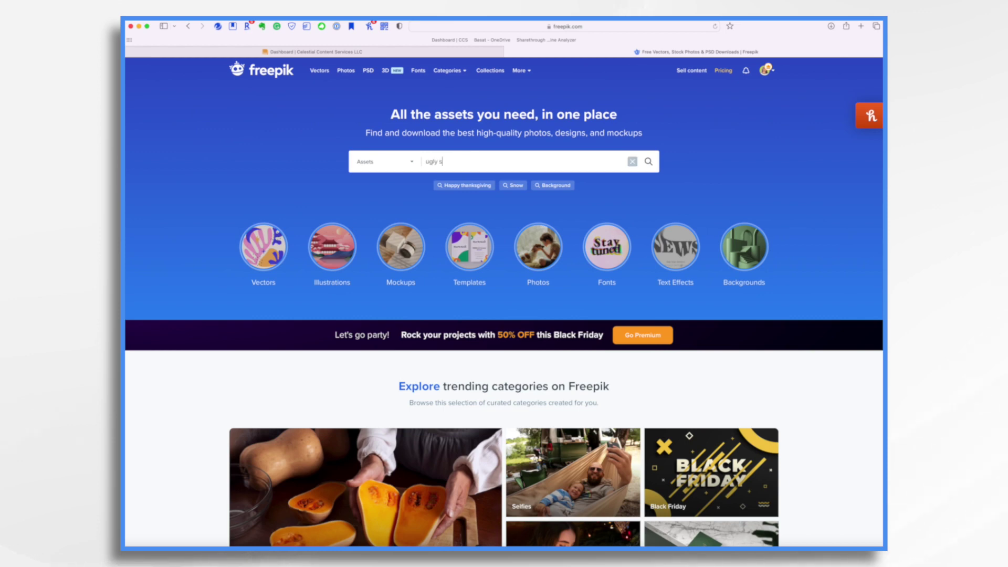
Step: Search Freepik for "ugly sweater", open the six-piece winter xmas pullovers set, and download it
key("Return")
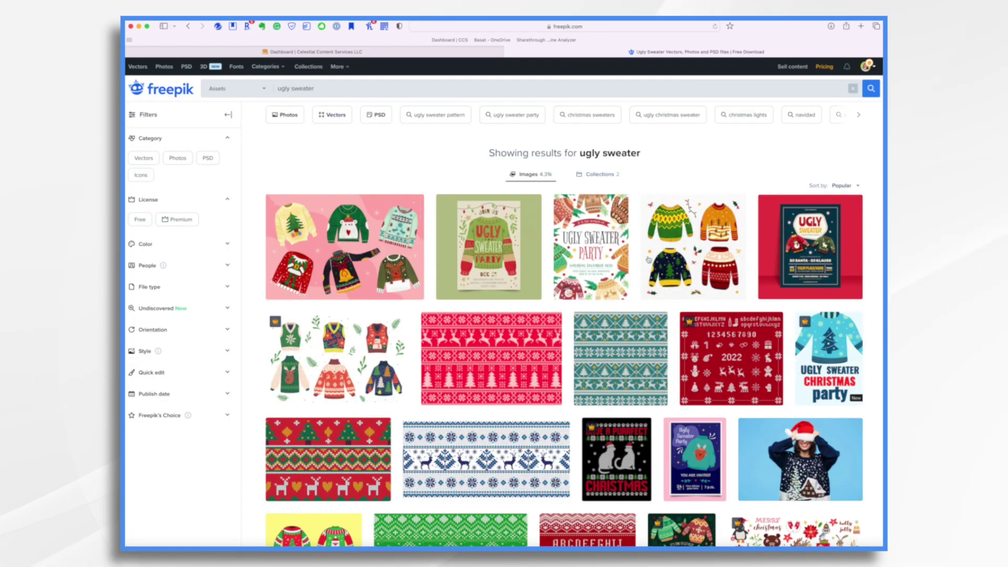
scroll(756, 453, "down", 6)
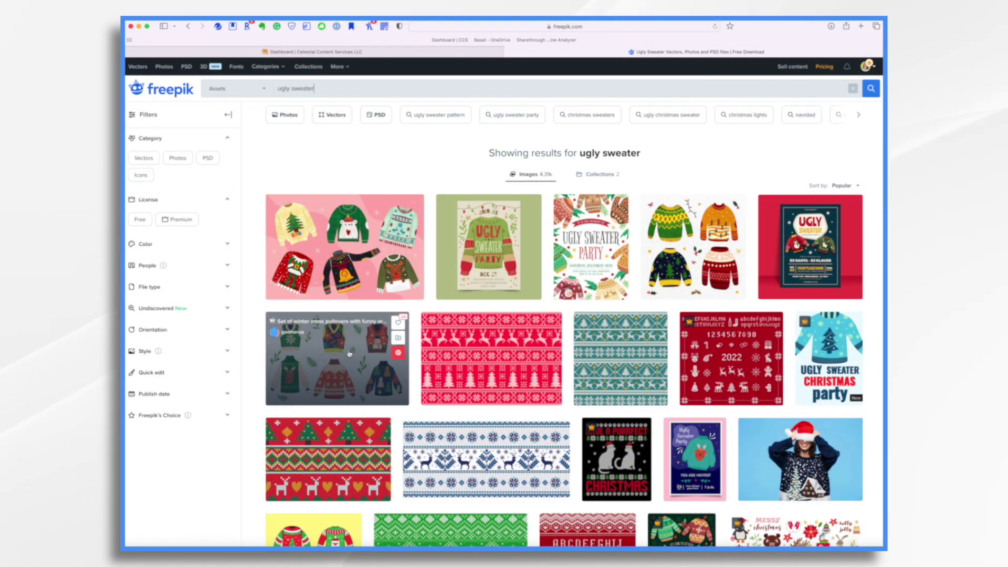
left_click(350, 353)
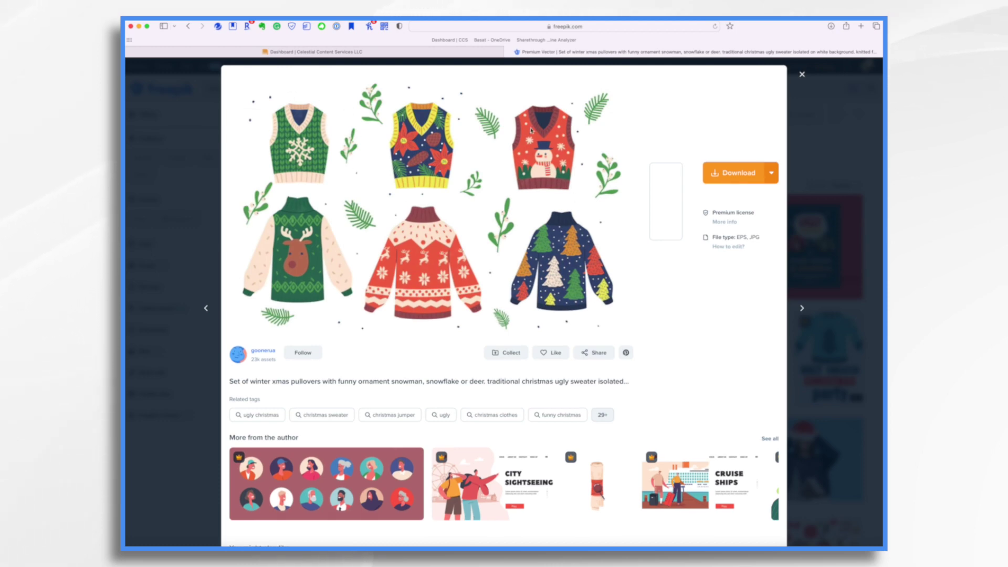
left_click(740, 173)
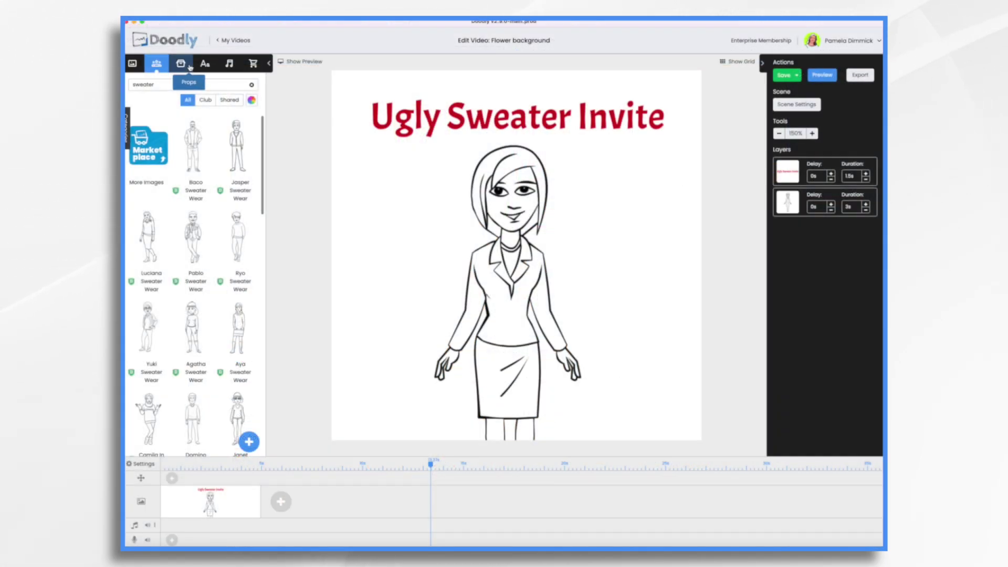
Step: Back in Doodly, import Sweater 1.png and Sweater 2.png as new props
left_click(181, 64)
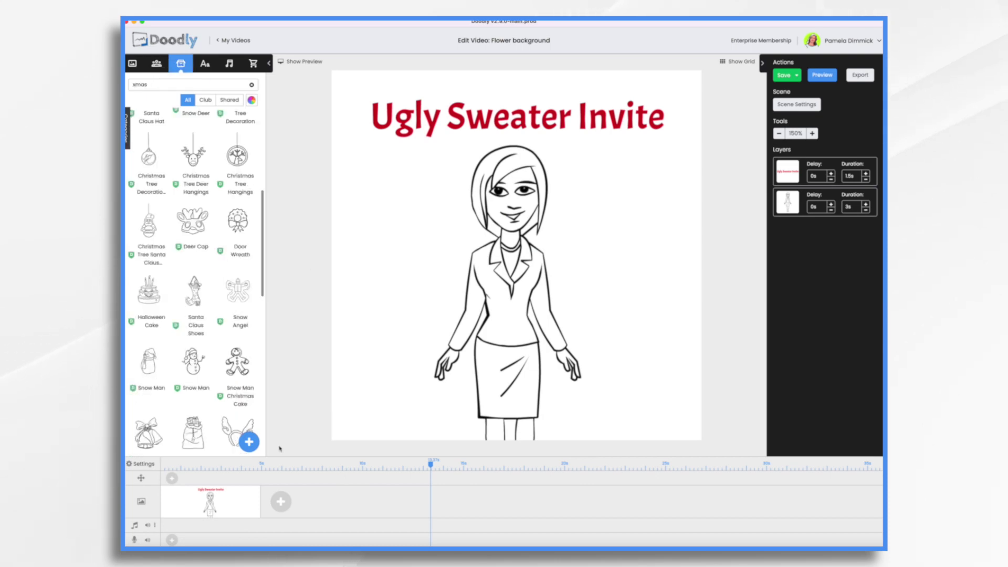
left_click(249, 443)
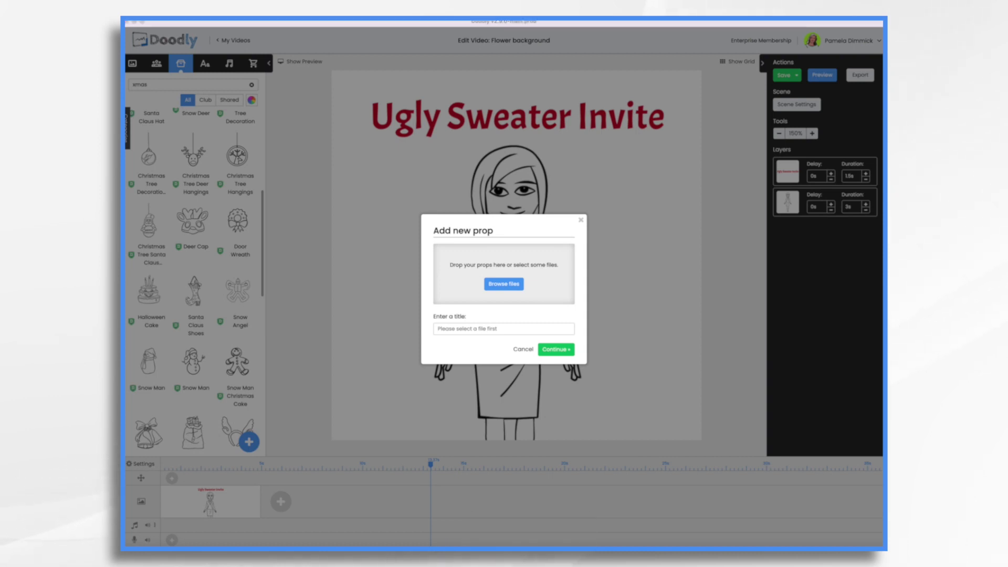
left_click_drag(650, 223, 448, 285)
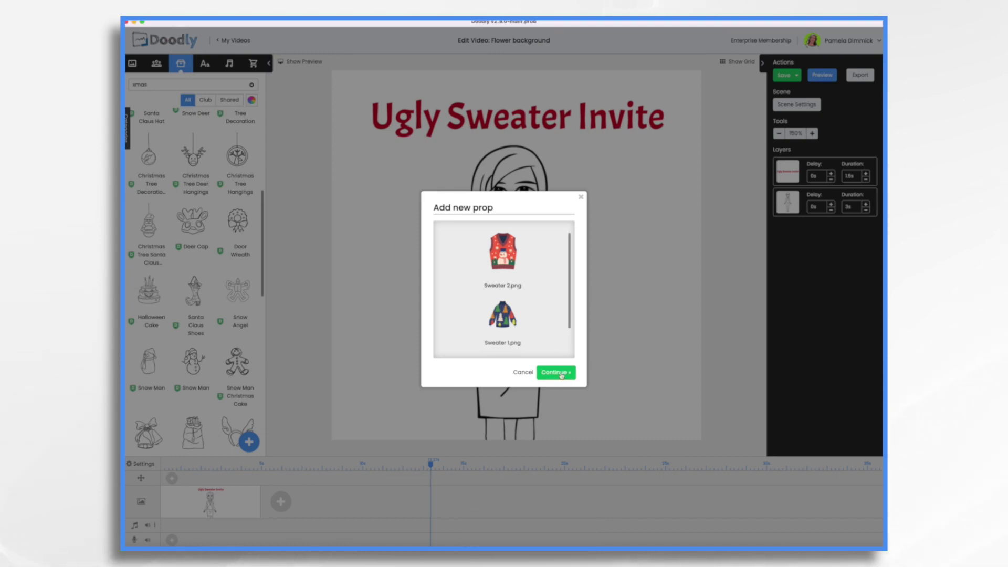
left_click(561, 374)
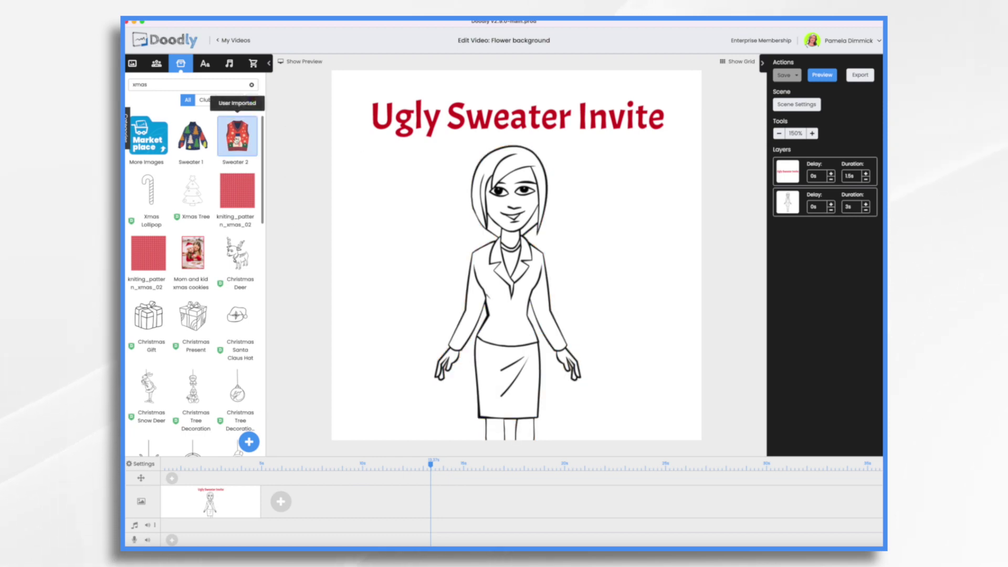
Step: Add the Sweater 2 snowman vest to the scene, shrink it to the woman's torso size, and set it beside her
left_click_drag(237, 136, 473, 271)
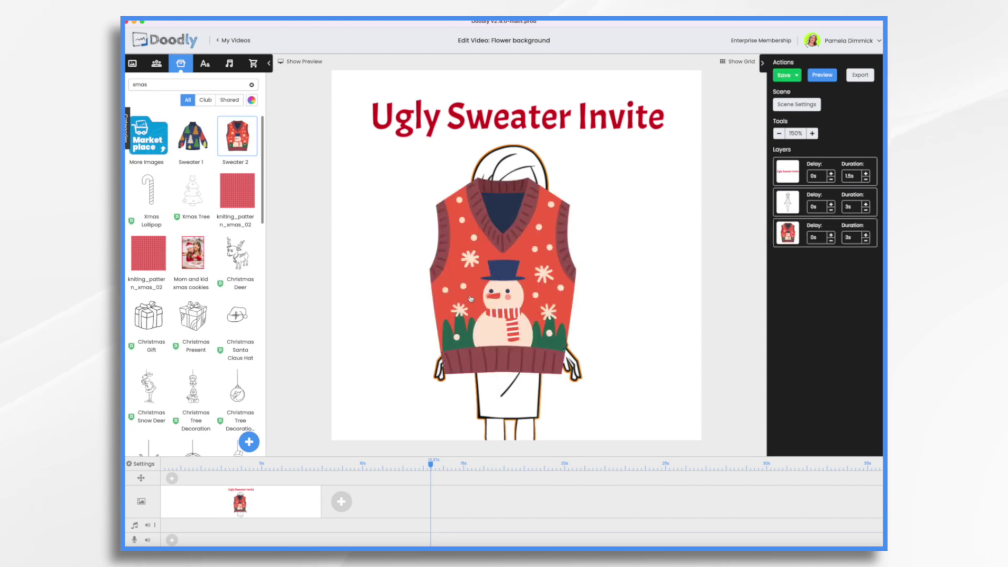
left_click(471, 271)
left_click_drag(589, 386, 498, 274)
left_click_drag(443, 227, 497, 292)
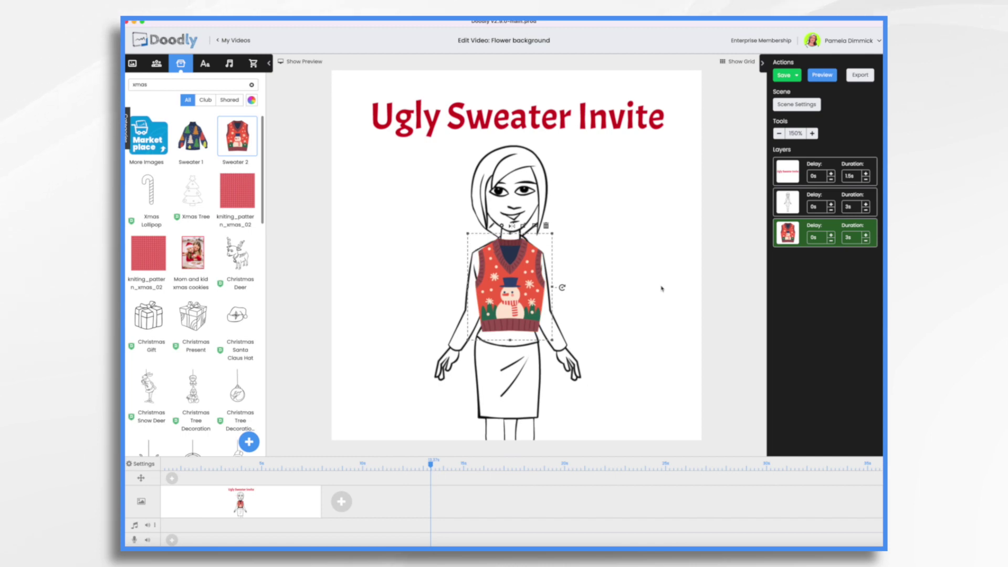
key("ctrl+z")
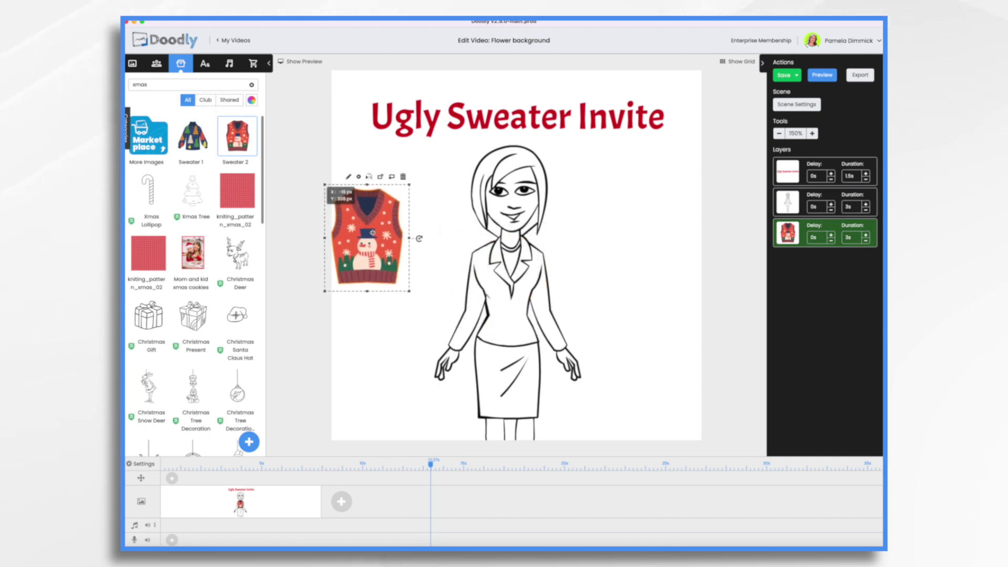
Step: Add the Sweater 1 tree sweater over the woman and scale it down to fit her torso and arms
left_click_drag(192, 134, 493, 314)
left_click(468, 295)
left_click(465, 303)
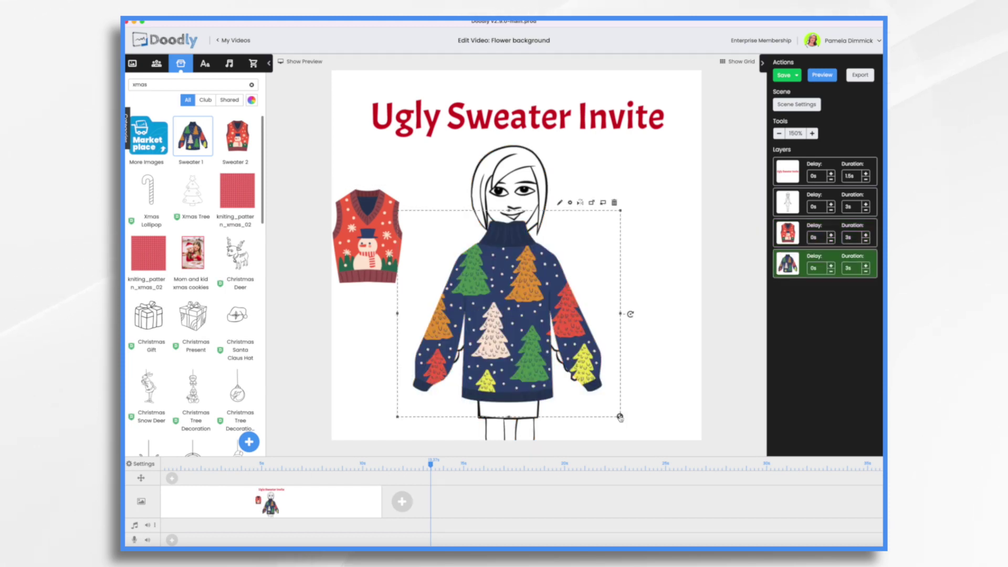
left_click_drag(621, 415, 597, 376)
mouse_move(506, 339)
left_mouse_down()
mouse_move(493, 331)
mouse_move(513, 341)
left_mouse_up()
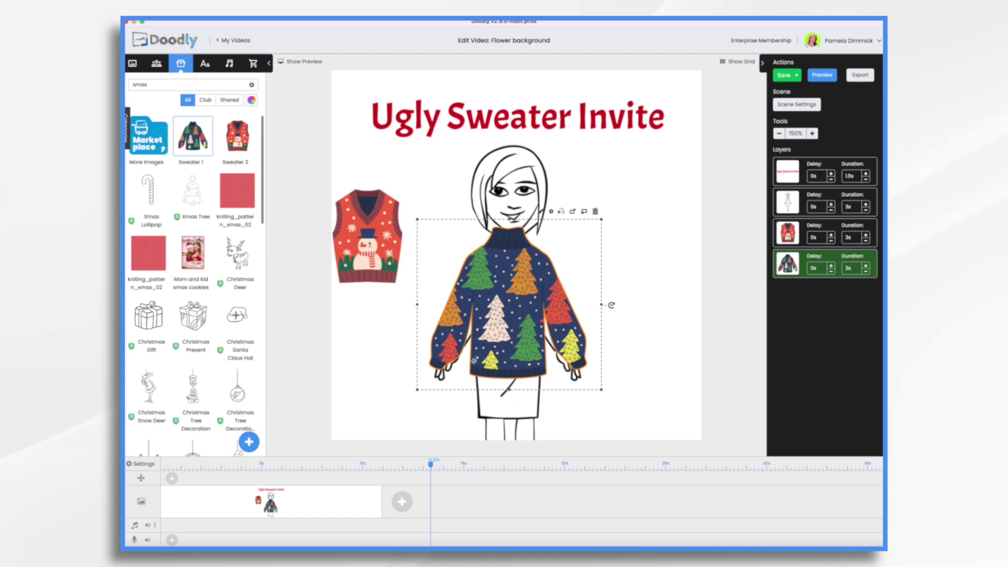
Step: Replace the woman with a goateed standing man from the character library and delete the tree sweater
left_click(503, 178)
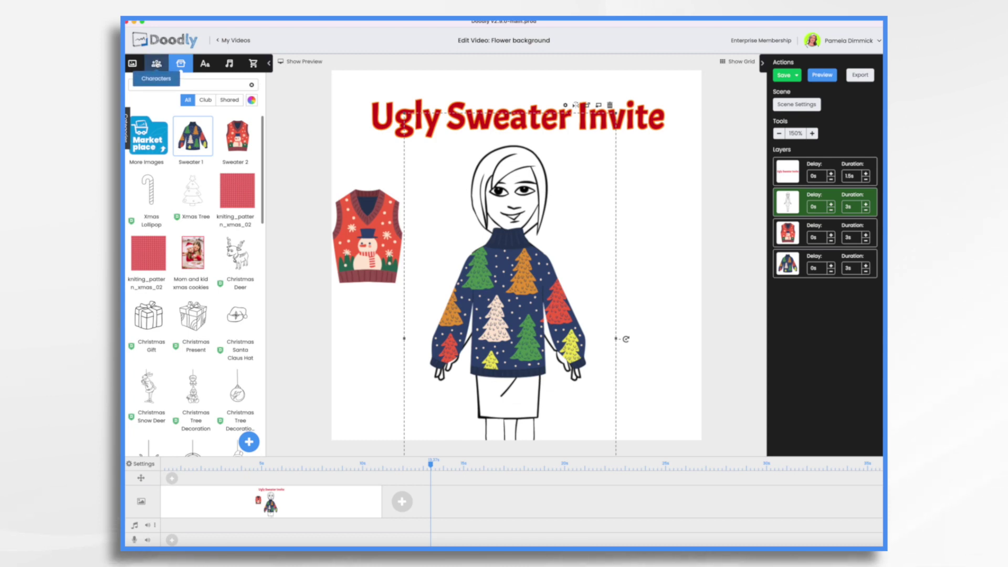
left_click(157, 63)
left_click_drag(148, 129, 530, 252)
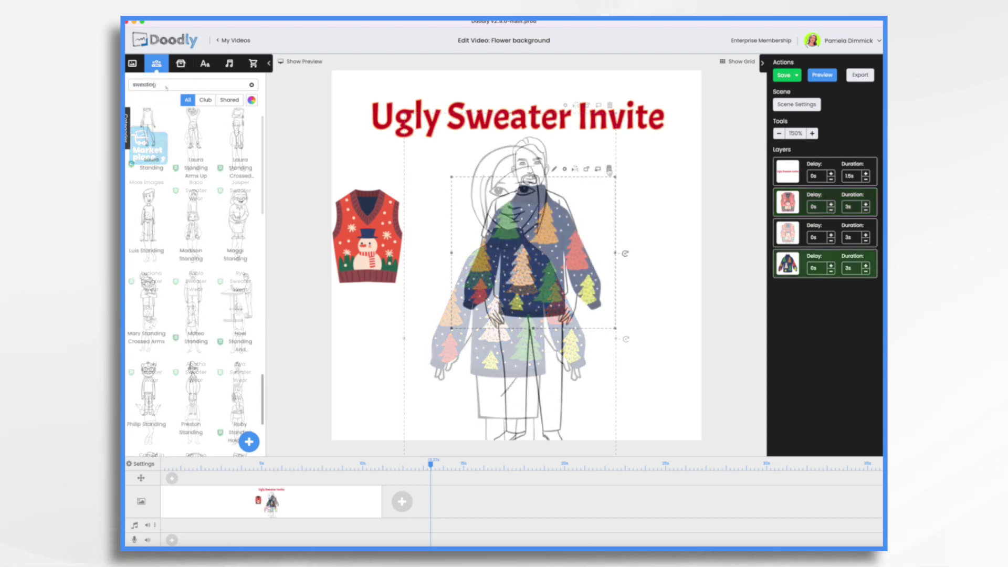
left_click(609, 169)
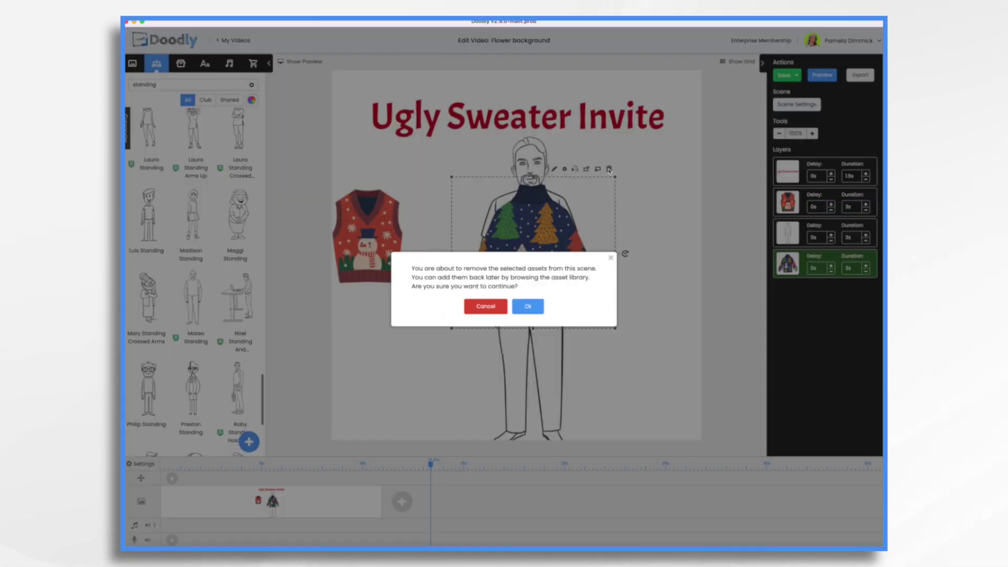
left_click(528, 306)
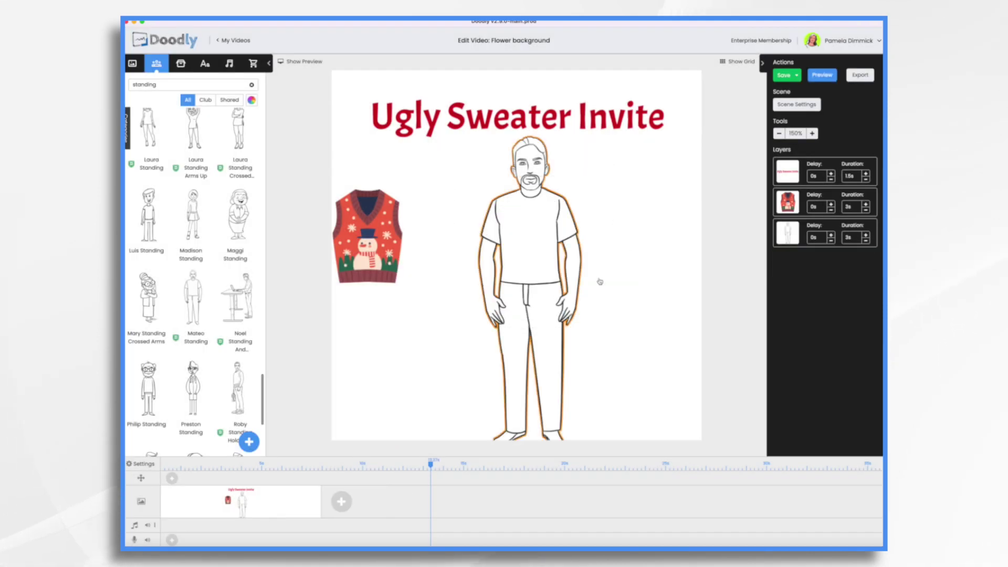
Step: Reposition the man below the title and fit the snowman vest over his torso, with the man's layer beneath it
left_click_drag(535, 255, 526, 244)
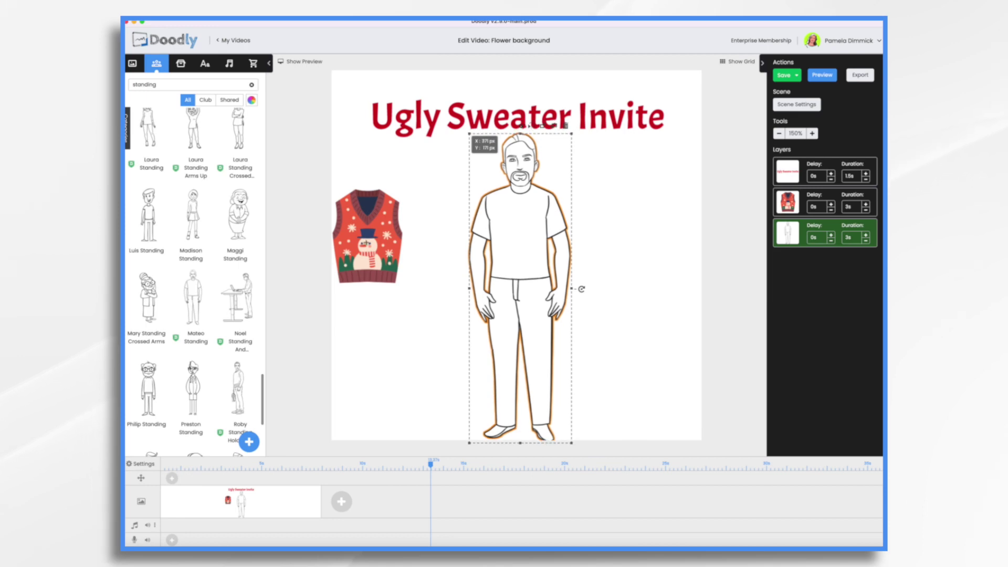
left_click(355, 240)
left_click_drag(355, 240, 512, 248)
left_click_drag(788, 202, 790, 236)
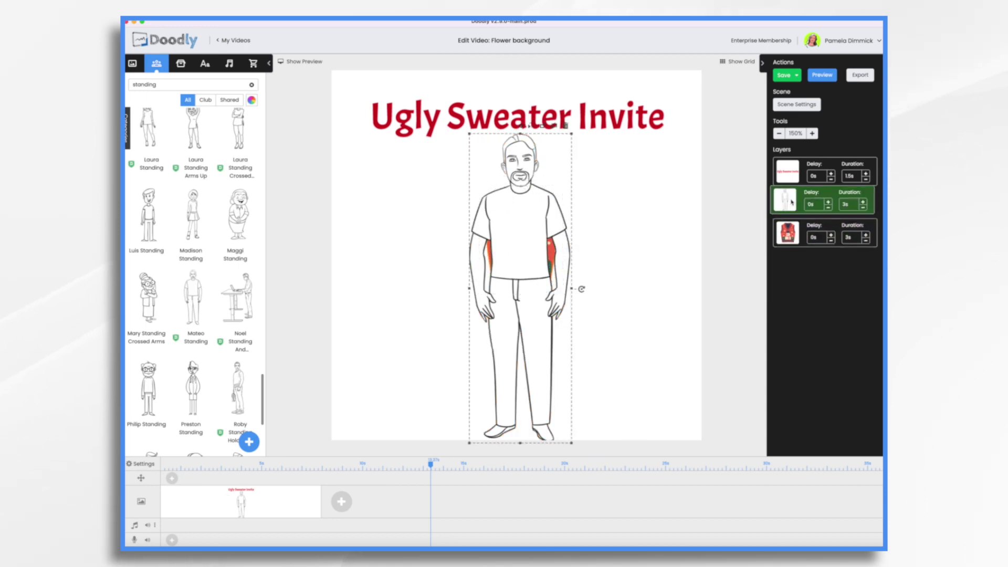
left_click_drag(524, 245, 521, 233)
scroll(521, 233, "up", 2)
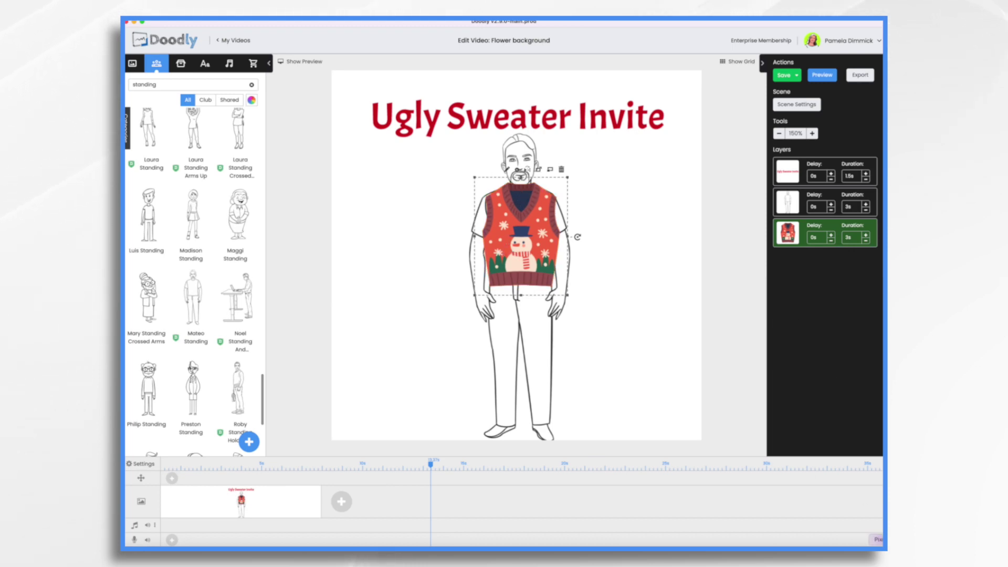
Step: Switch to the image editor and use Color Selection to cut out the navy collar interior of the snowman vest
key("super+Tab")
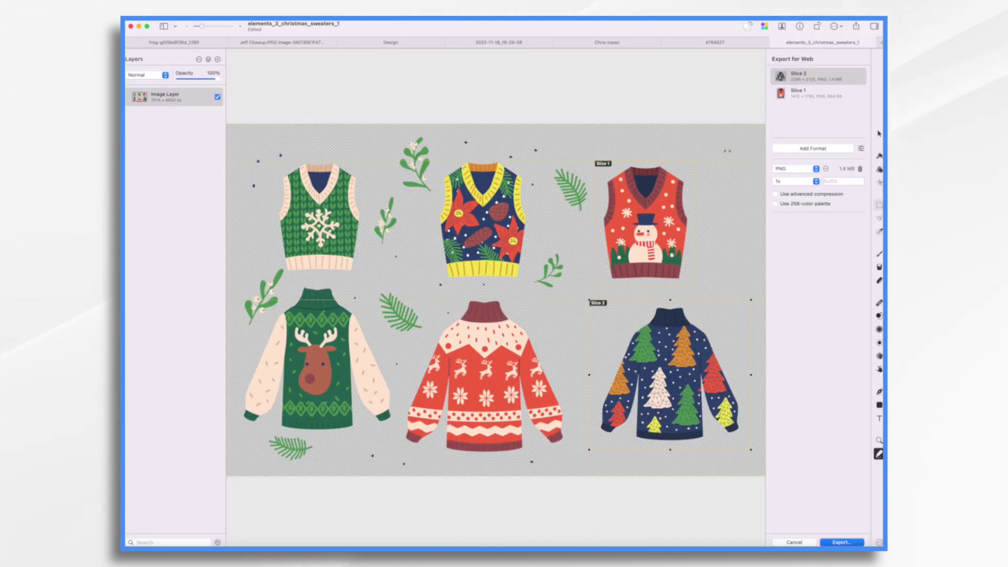
left_click(879, 232)
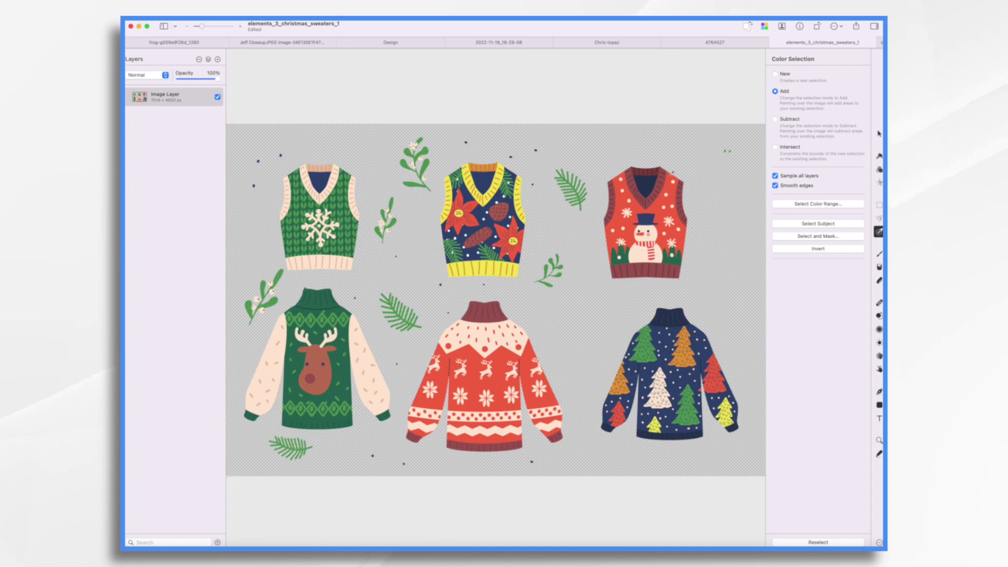
left_click_drag(648, 184, 651, 169)
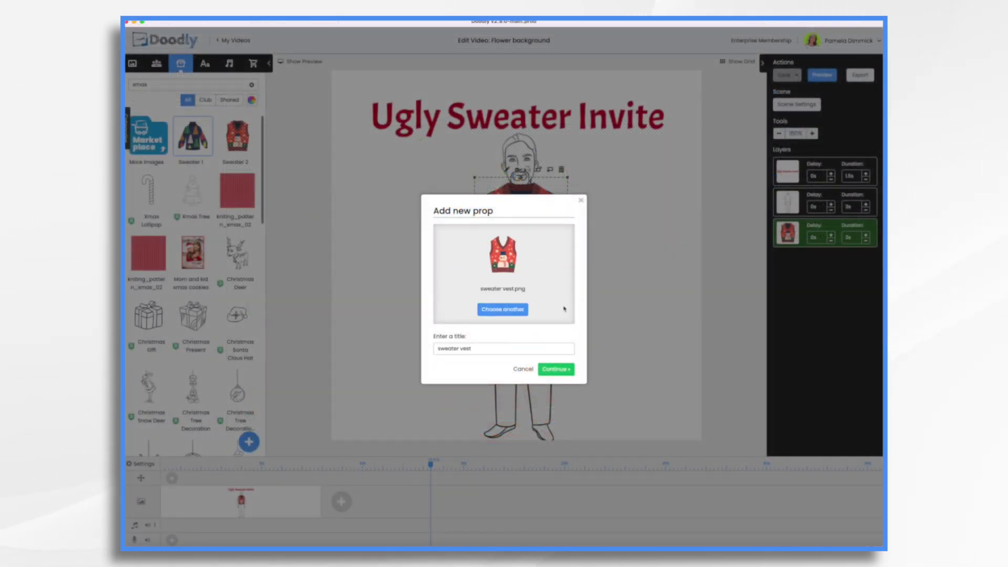
Step: Back in Doodly, add sweater vest.png as a prop titled "sweater vest" and move both vests off the man
left_click(558, 370)
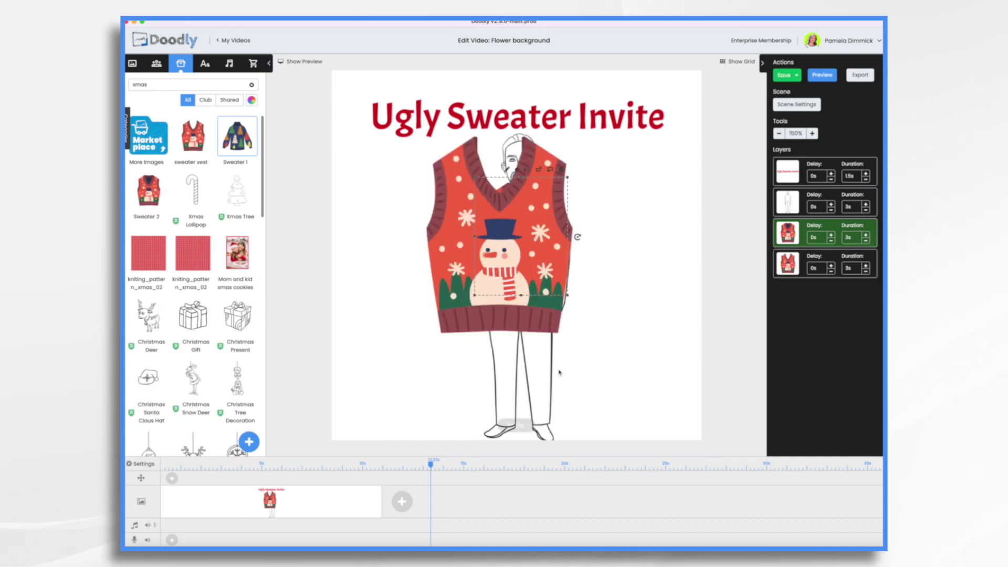
left_click_drag(525, 297, 454, 321)
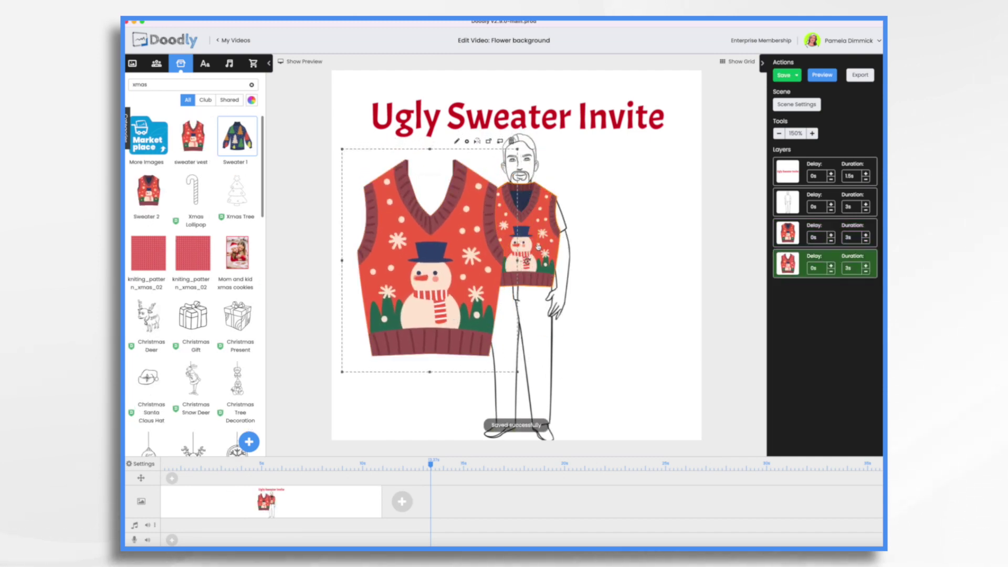
left_click(537, 244)
left_click_drag(538, 244, 620, 269)
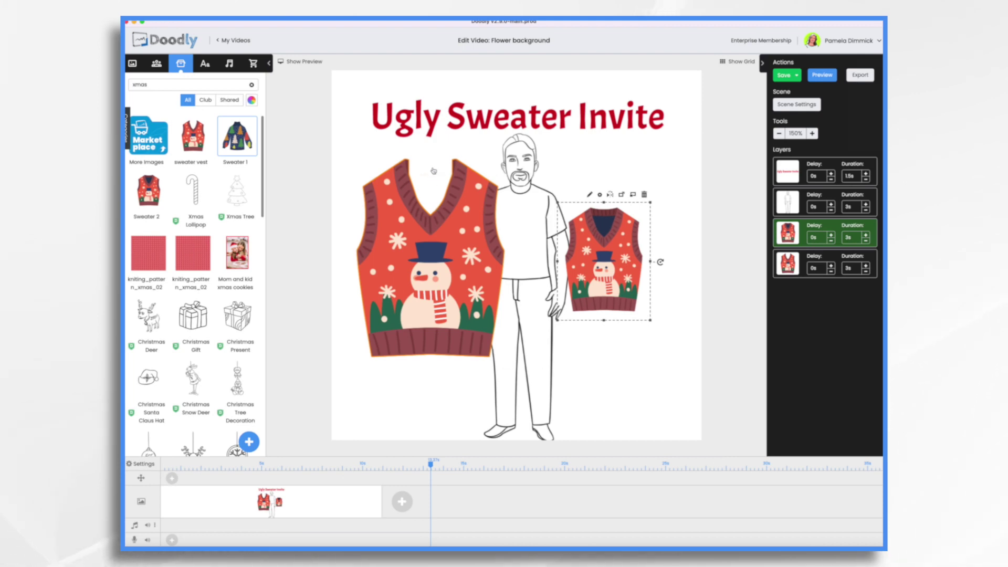
Step: Delete the old navy-collar vest, then fit the cut-out vest over the man with both enlarged in the scene
left_click(645, 194)
left_click_drag(426, 290, 494, 358)
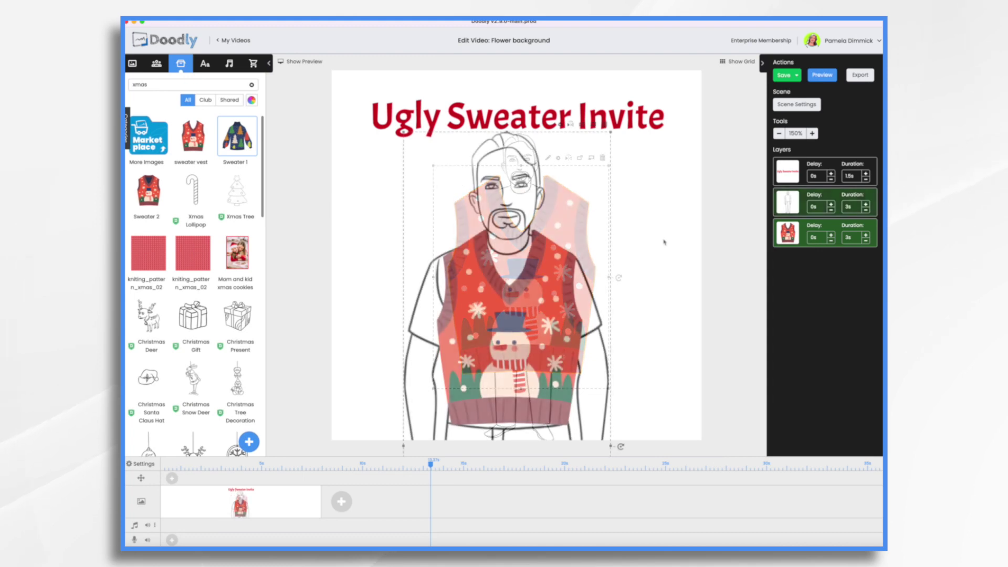
left_click(662, 239)
Step: Replace the title text "Ugly Sweater Invite" with "Join Us For An"
double_click(506, 114)
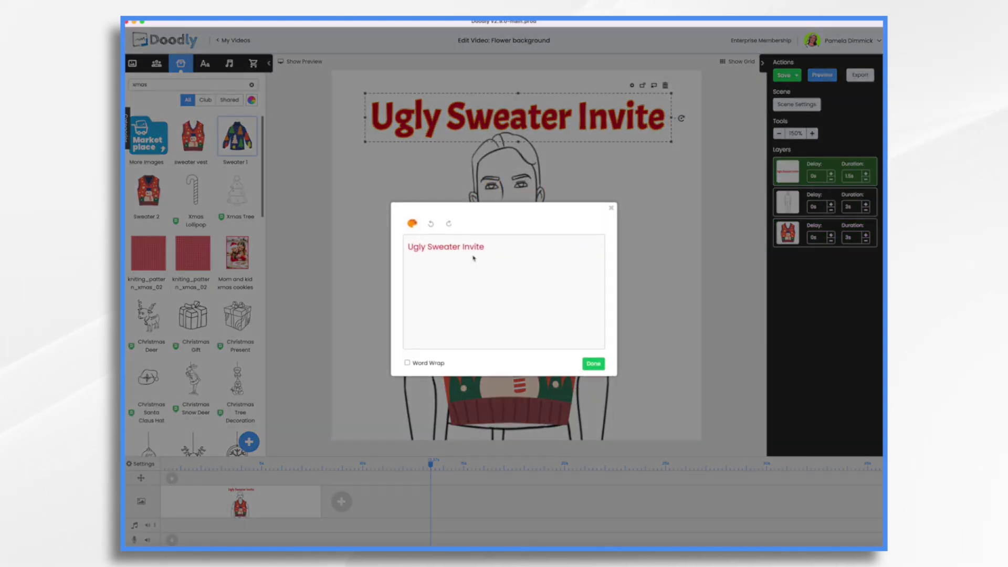
triple_click(481, 246)
left_click(482, 246)
triple_click(482, 246)
type("Join Us For An")
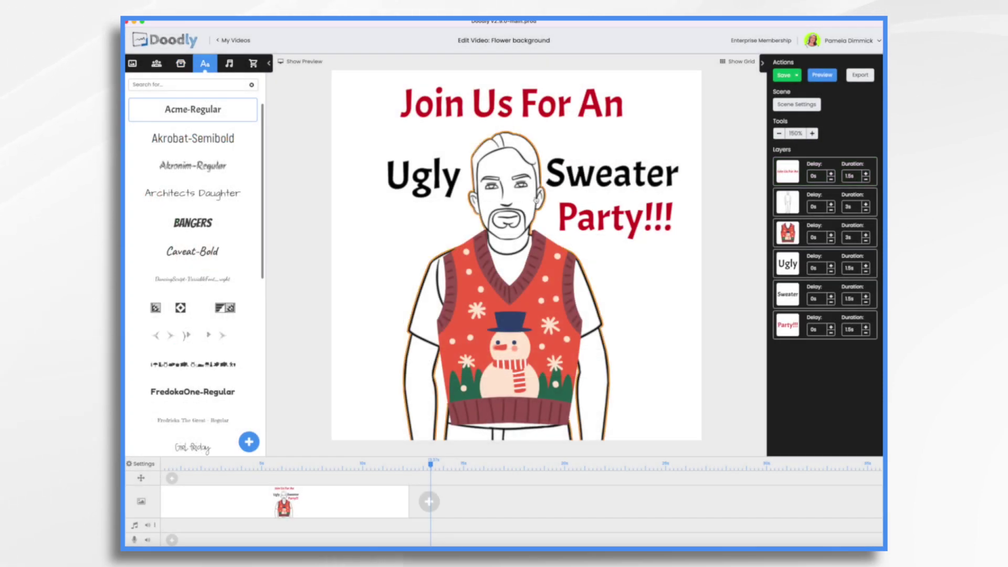
Step: Clear the "standing" search in the character library and browse all of its characters
left_click(157, 63)
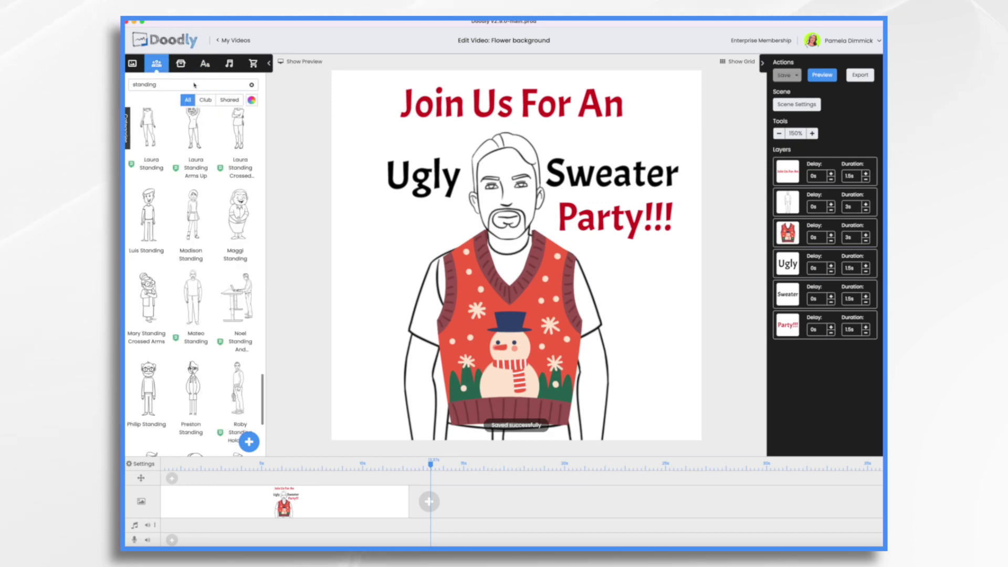
left_click(251, 85)
left_click(499, 324)
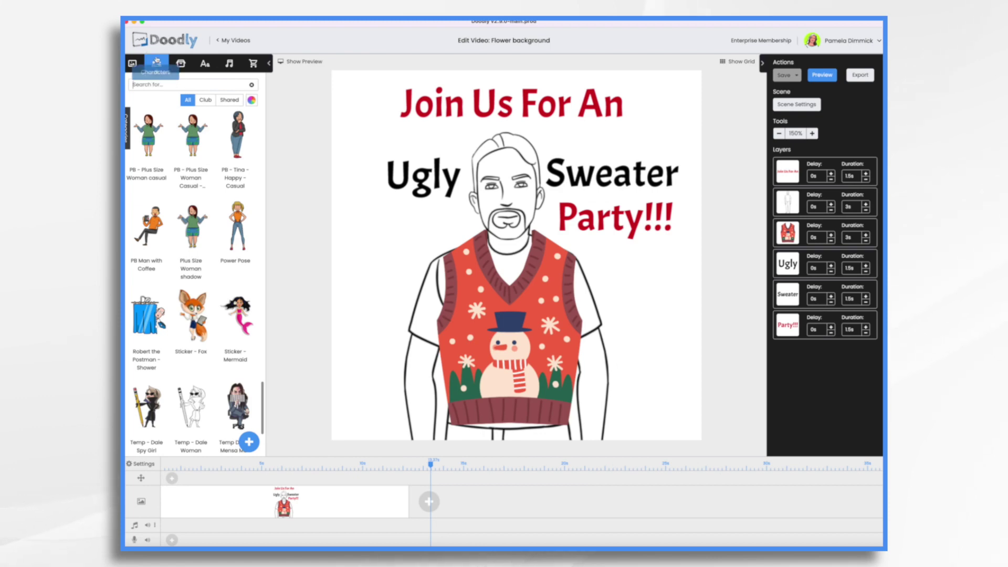
Step: Search the characters for "sweater" and place Camila In Sweaters on the canvas left of the man in the vest
type("sweater")
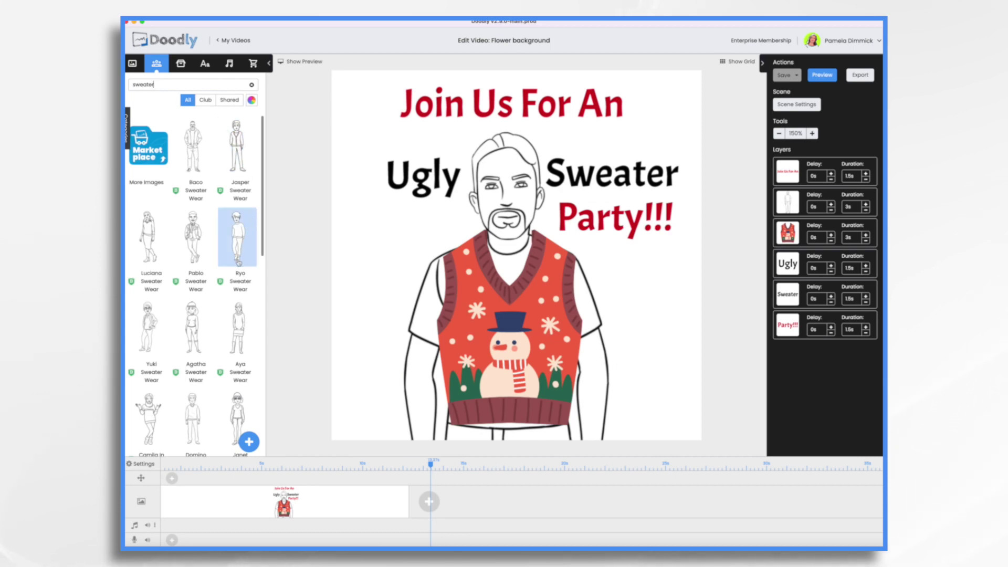
scroll(239, 263, "down", 3)
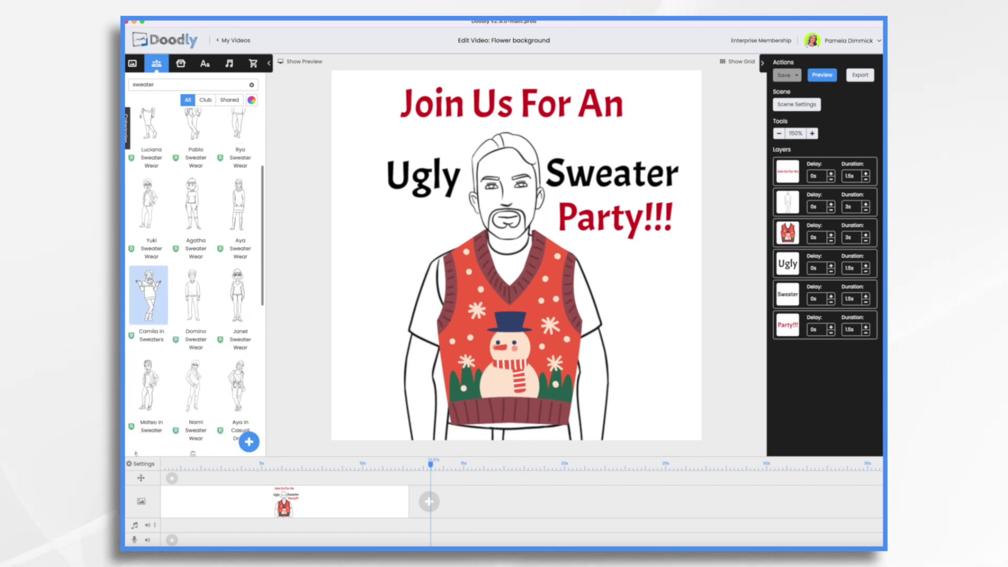
left_click_drag(149, 294, 375, 263)
Step: Place the Noel And Girl Friend Christmas couple right of the man and move the woman in the sweater lower, beneath the word "Ugly"
scroll(164, 350, "down", 5)
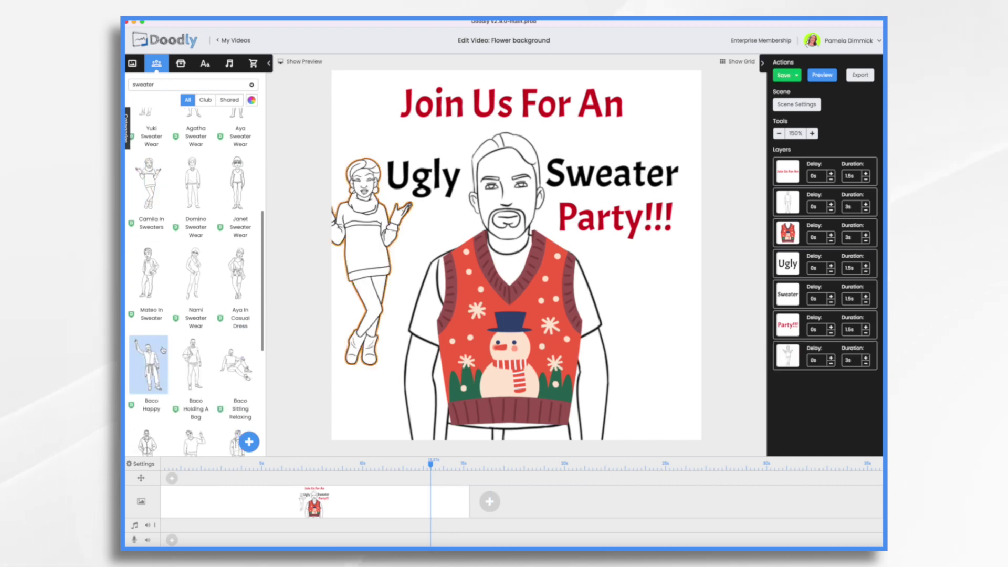
scroll(164, 350, "down", 10)
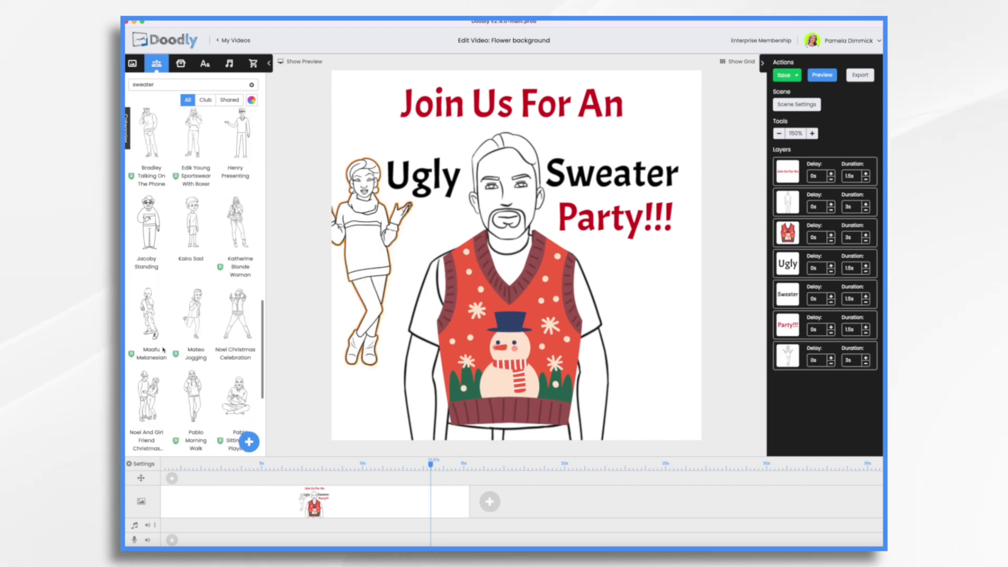
scroll(163, 350, "down", 1)
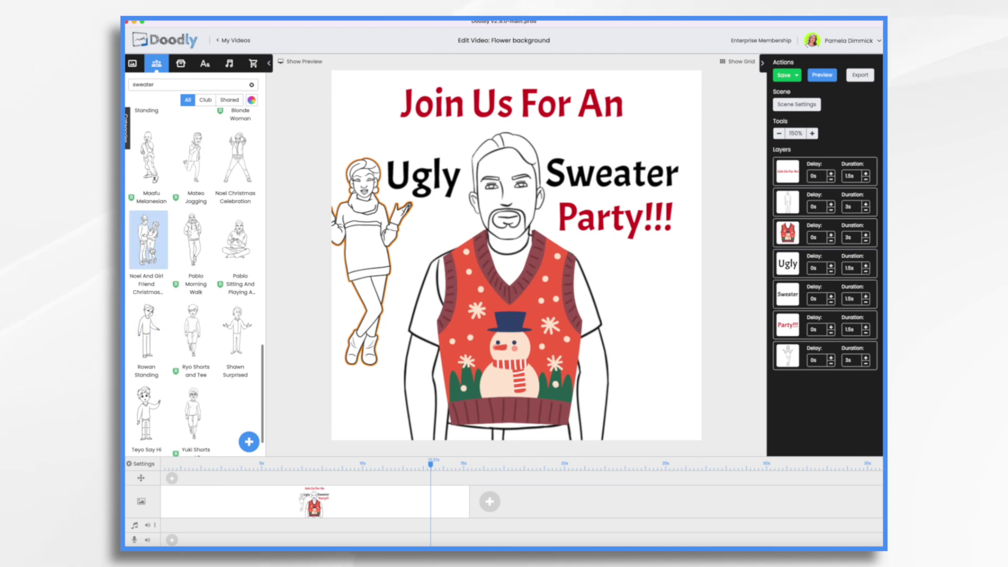
left_click_drag(150, 247, 593, 336)
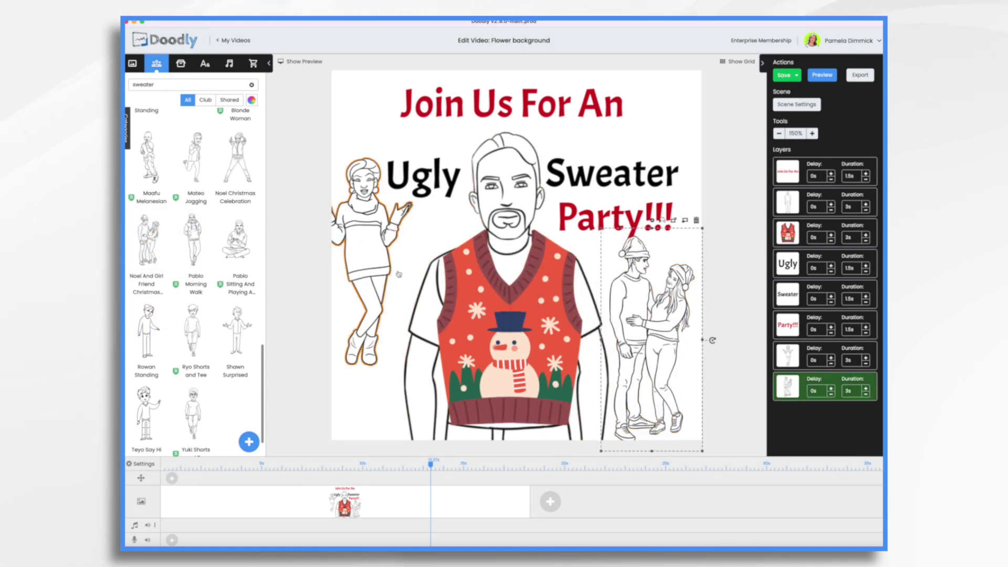
left_click(372, 247)
left_click_drag(371, 247, 388, 261)
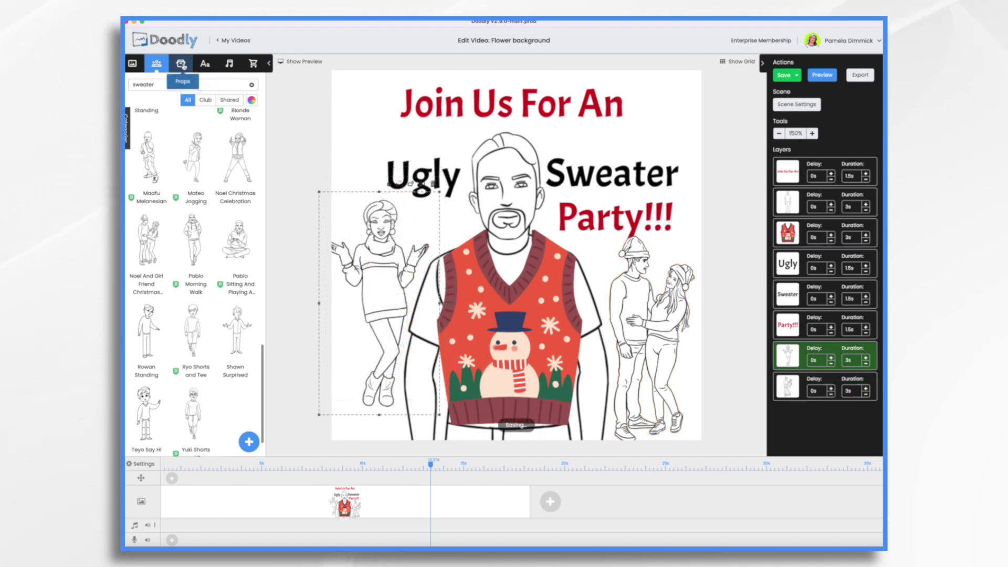
Step: Search the props for "xmas" and fit a small Christmas Deer onto the sweater of the man in the couple
left_click(181, 64)
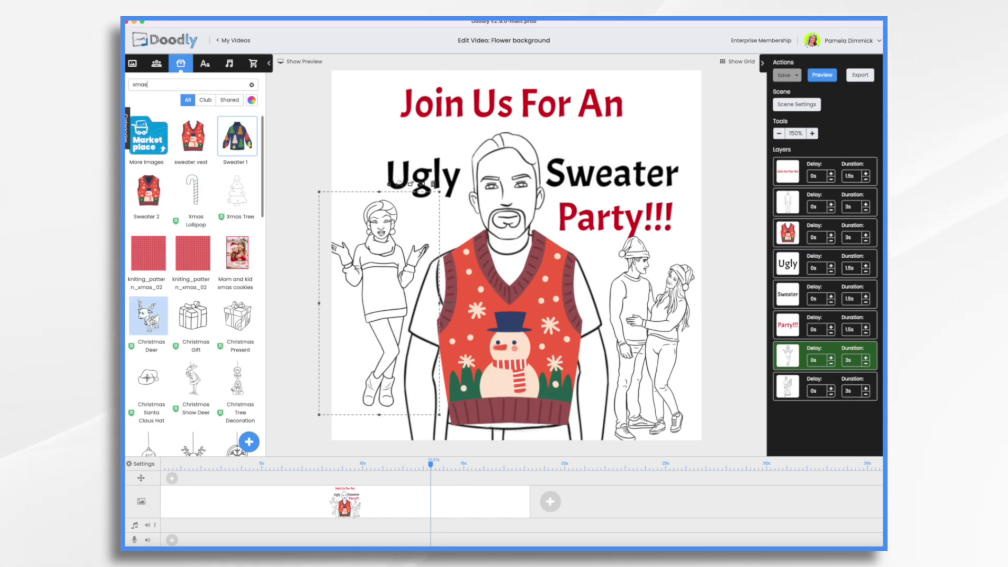
scroll(202, 334, "down", 4)
scroll(202, 334, "down", 10)
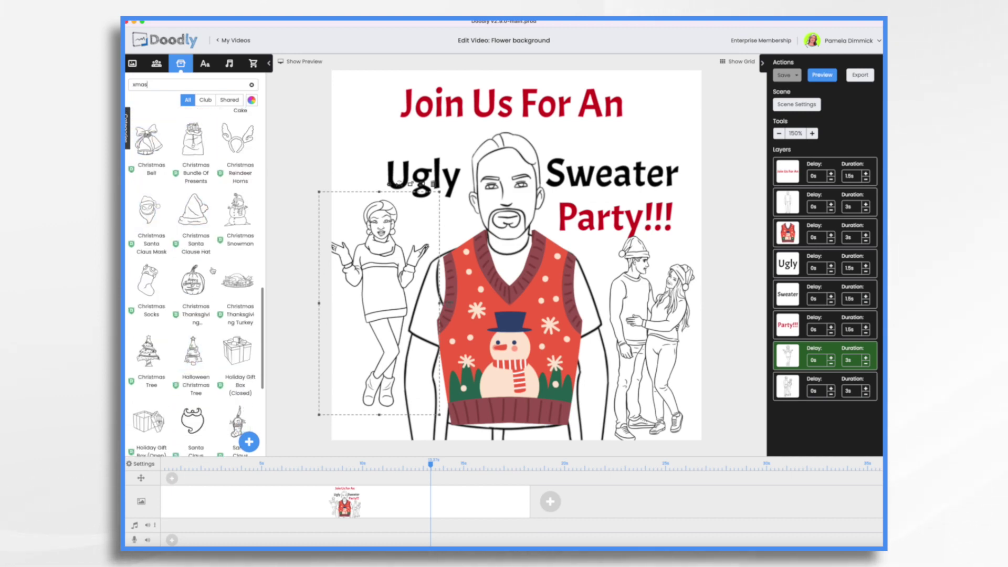
scroll(220, 331, "down", 5)
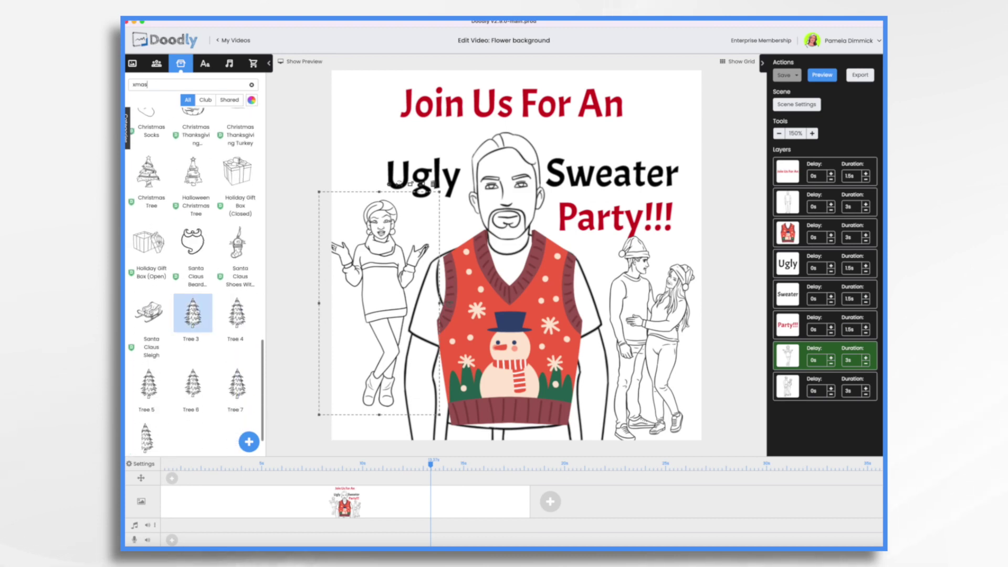
scroll(153, 258, "down", 1)
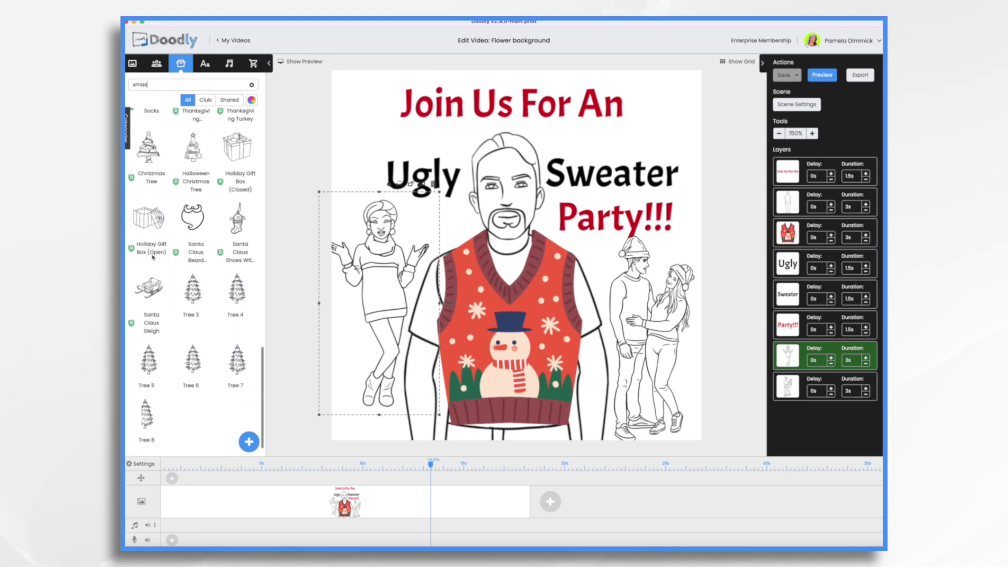
scroll(153, 258, "up", 10)
scroll(152, 258, "up", 6)
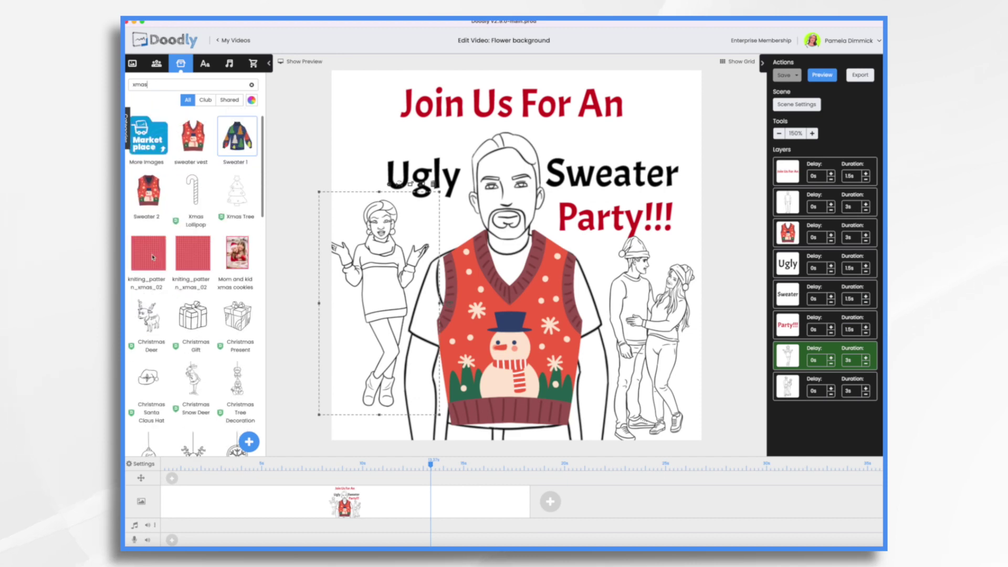
left_click_drag(149, 227, 635, 294)
left_click(477, 301)
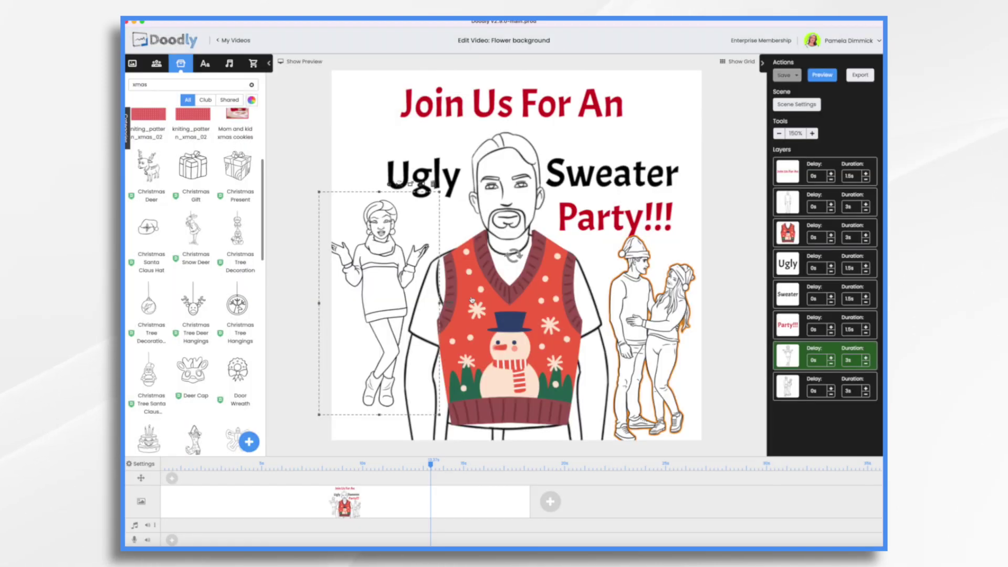
mouse_move(640, 189)
left_mouse_down()
mouse_move(666, 390)
mouse_move(638, 368)
mouse_move(632, 294)
mouse_move(637, 302)
left_mouse_up()
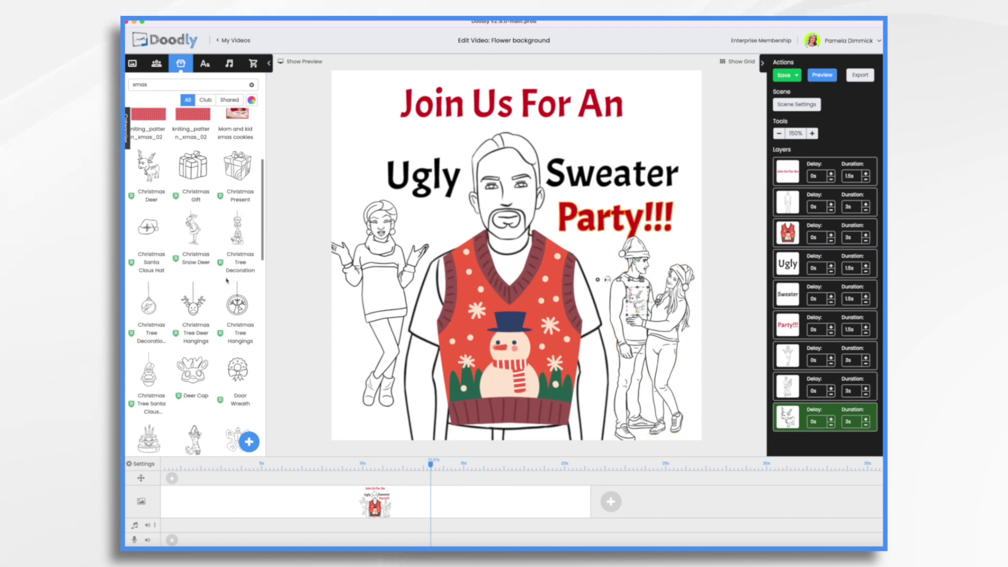
Step: Add the Snow Man Christmas Cake gingerbread figure as a separate prop and fit it, scaled down, onto the girlfriend's sweater
scroll(229, 269, "down", 4)
left_click_drag(237, 310, 663, 315)
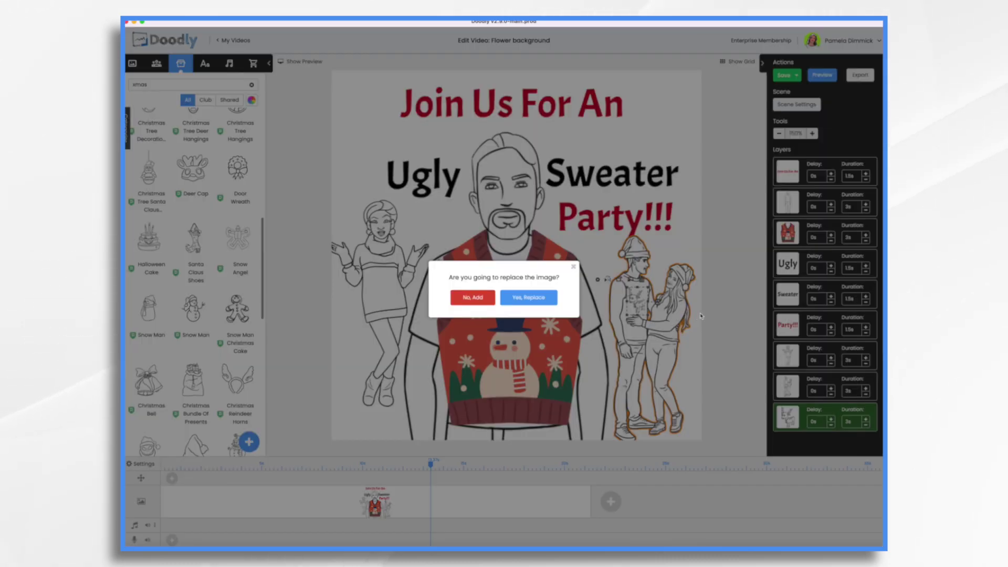
left_click(473, 297)
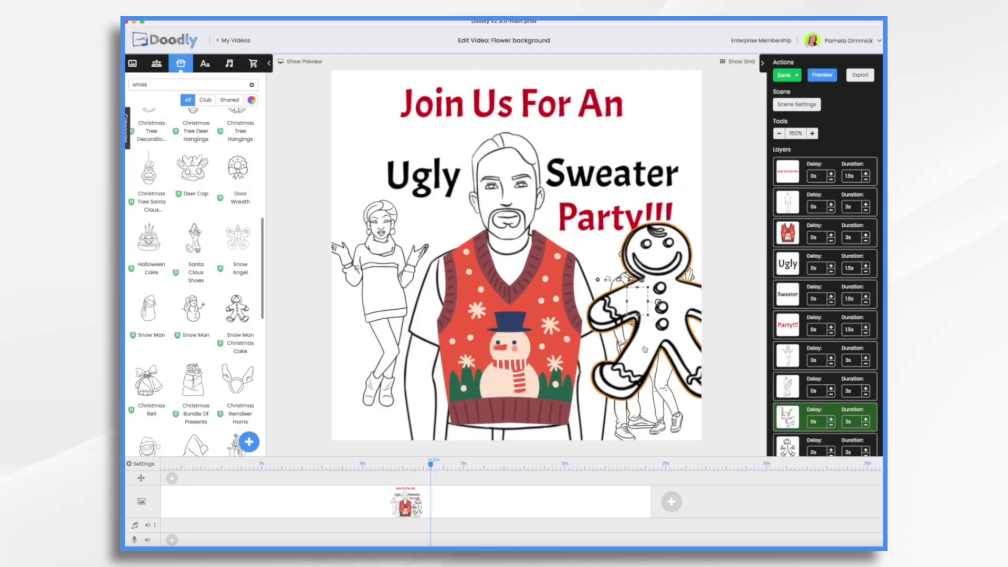
left_click_drag(599, 241, 659, 314)
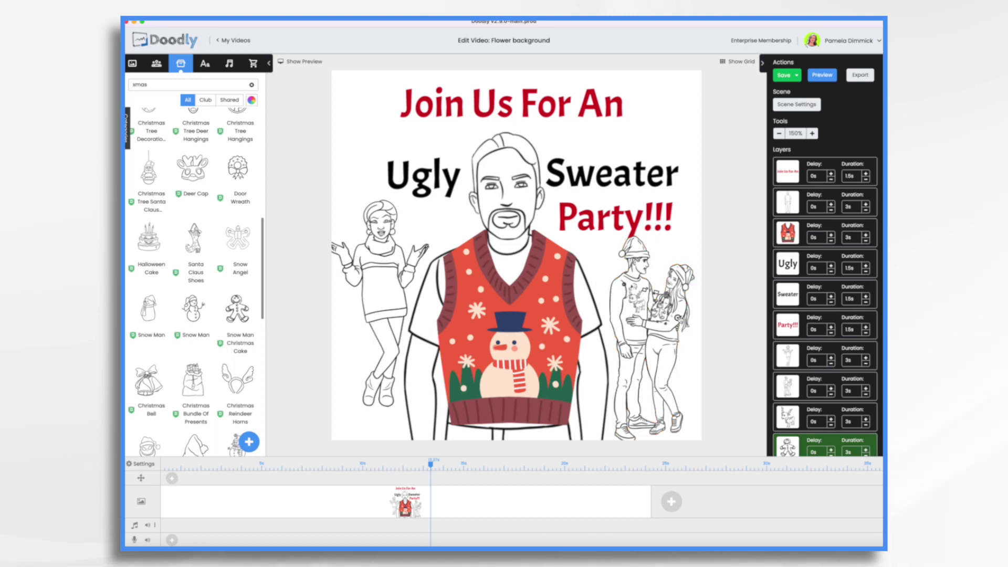
left_click_drag(659, 312, 659, 314)
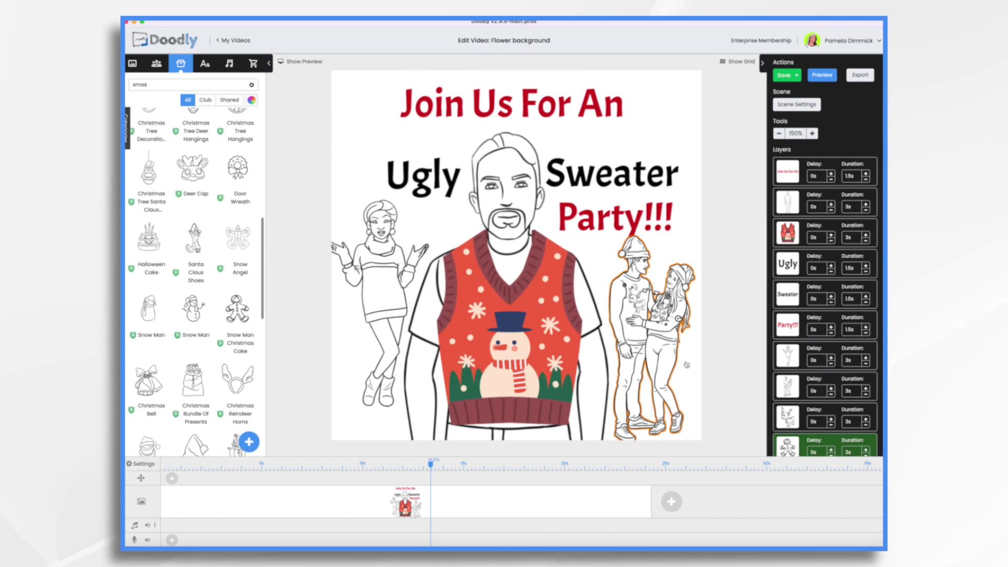
Step: Place the Christmas Tree prop, scaled down, on the front of the standing woman's sweater
scroll(194, 283, "down", 5)
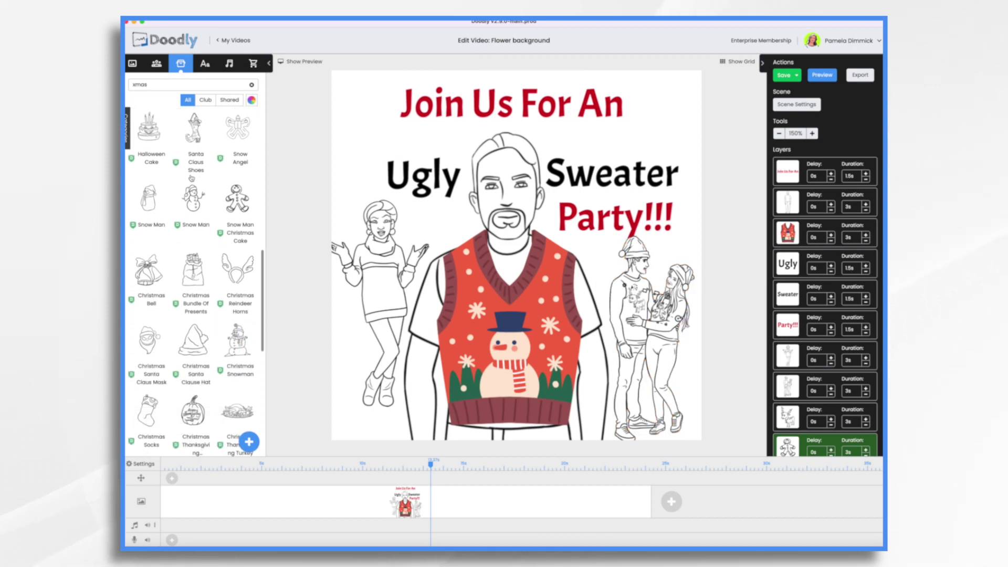
scroll(148, 262, "down", 3)
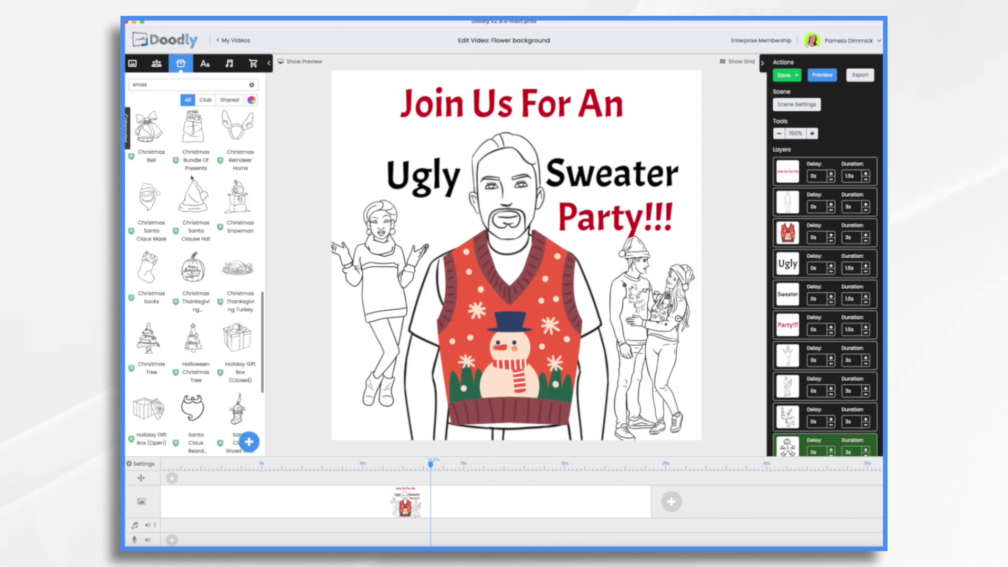
left_click_drag(148, 263, 400, 291)
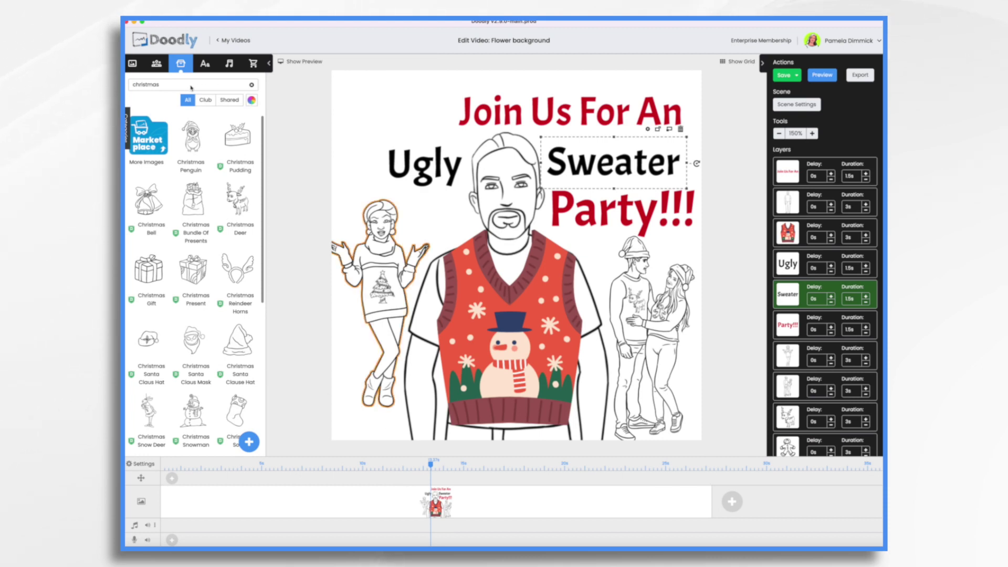
Step: Search the props for "circle" and place the Dotted Circle so its arc frames the canvas's upper-left corner
type("ircle")
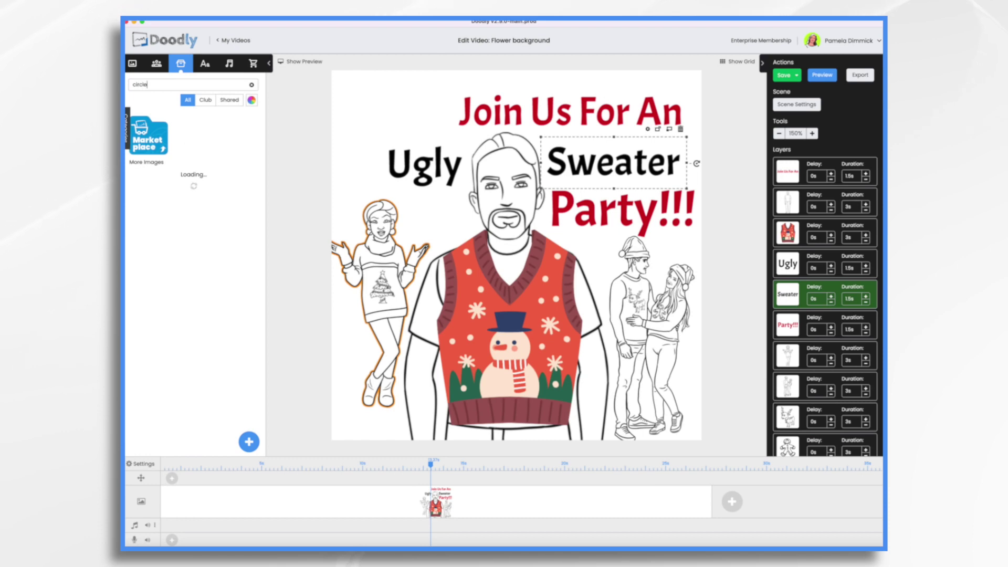
mouse_move(237, 301)
left_mouse_down()
mouse_move(387, 91)
mouse_move(364, 80)
left_mouse_up()
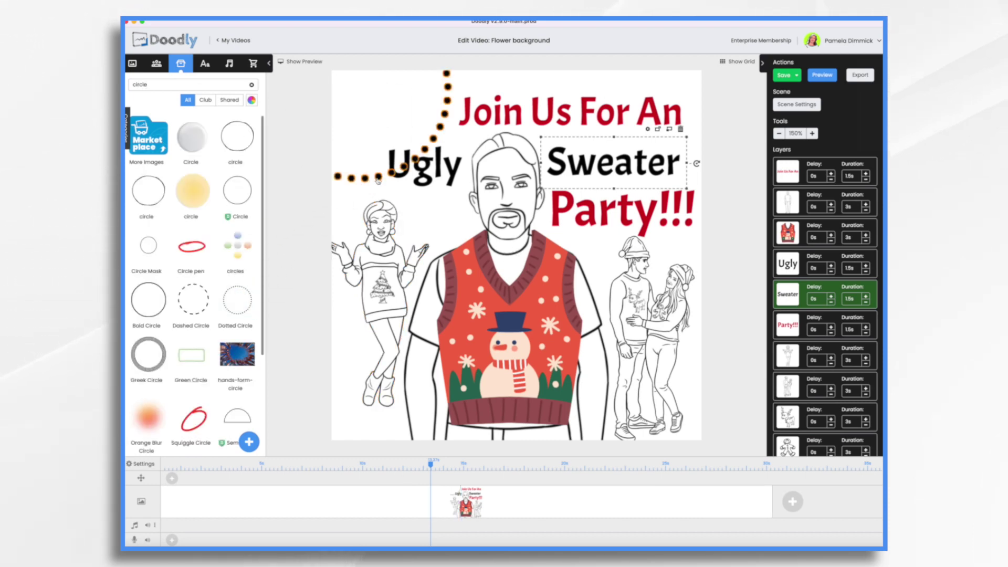
left_click_drag(378, 180, 364, 153)
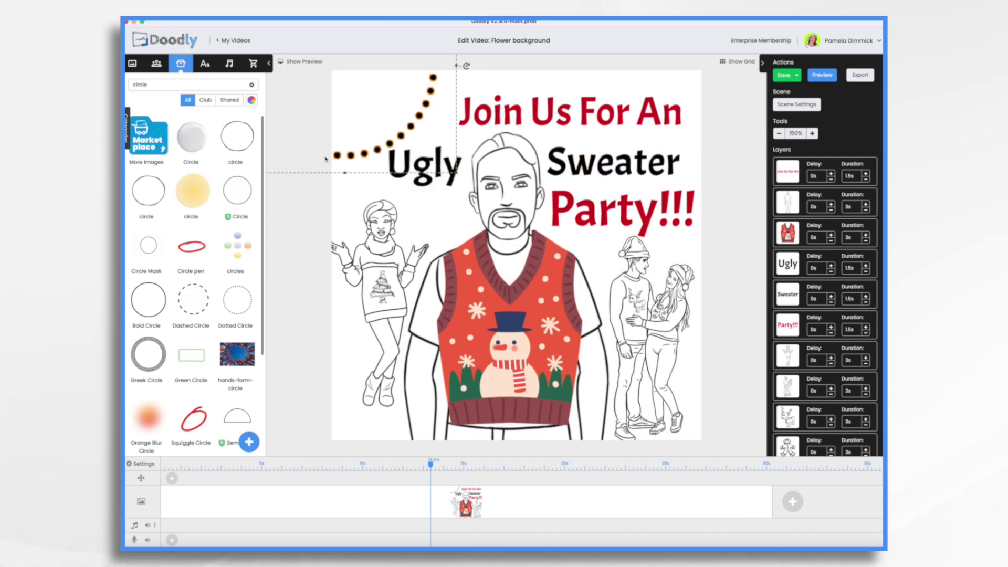
Step: Add the two-line Architects Daughter text "Dec. 23rd" and "7:00-9:00pm" inside the dotted arc, rotated to -25°
left_click(207, 63)
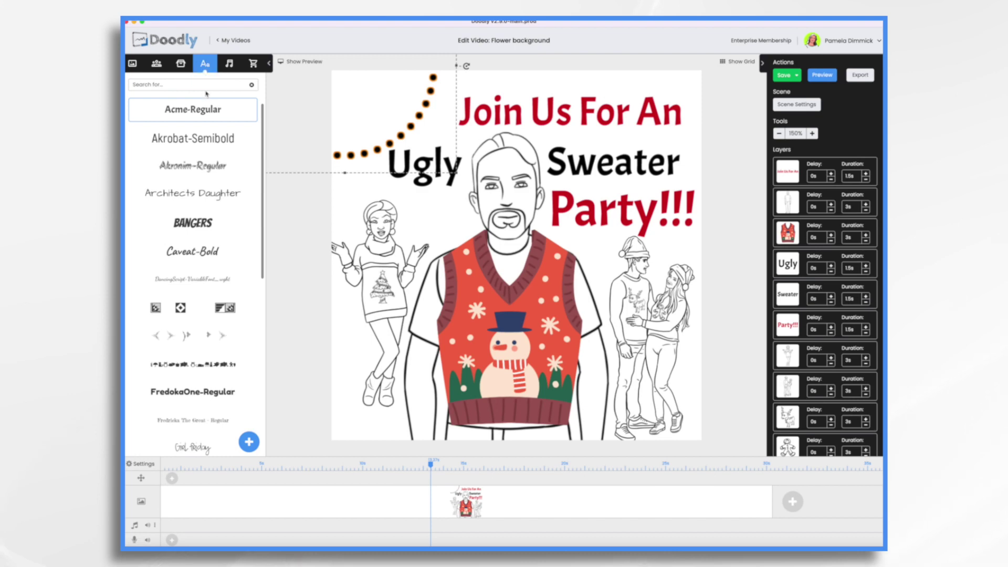
left_click_drag(221, 197, 376, 107)
left_click(429, 89)
type("Dec")
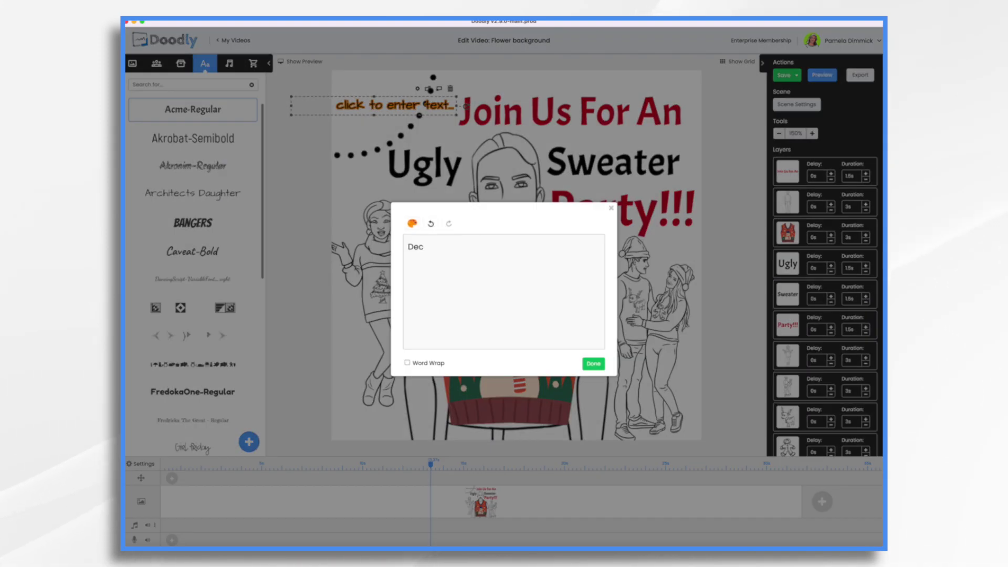
type(". 23rd 7:00-9:00pm")
left_click(593, 363)
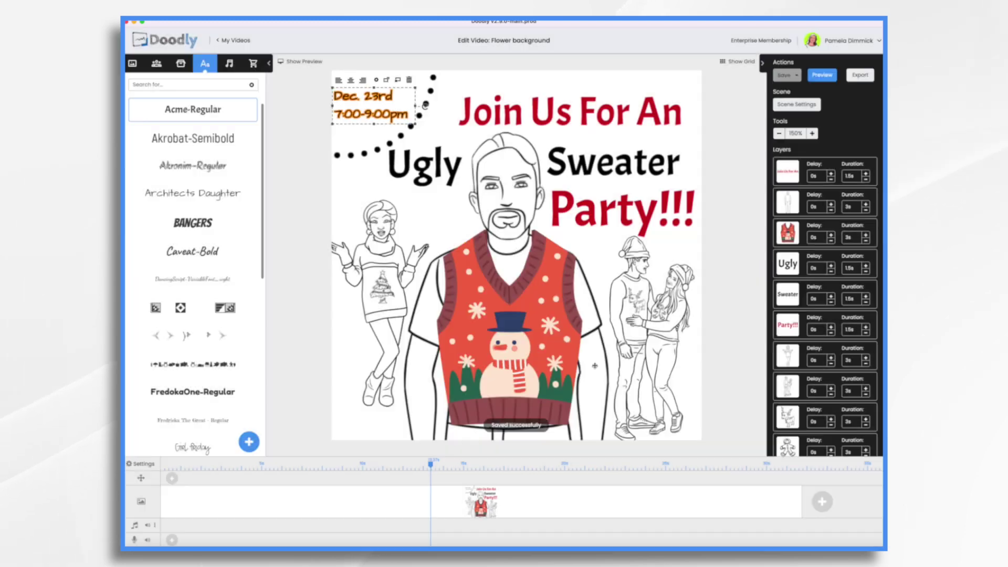
mouse_move(429, 88)
left_mouse_down()
mouse_move(431, 78)
mouse_move(424, 86)
left_mouse_up()
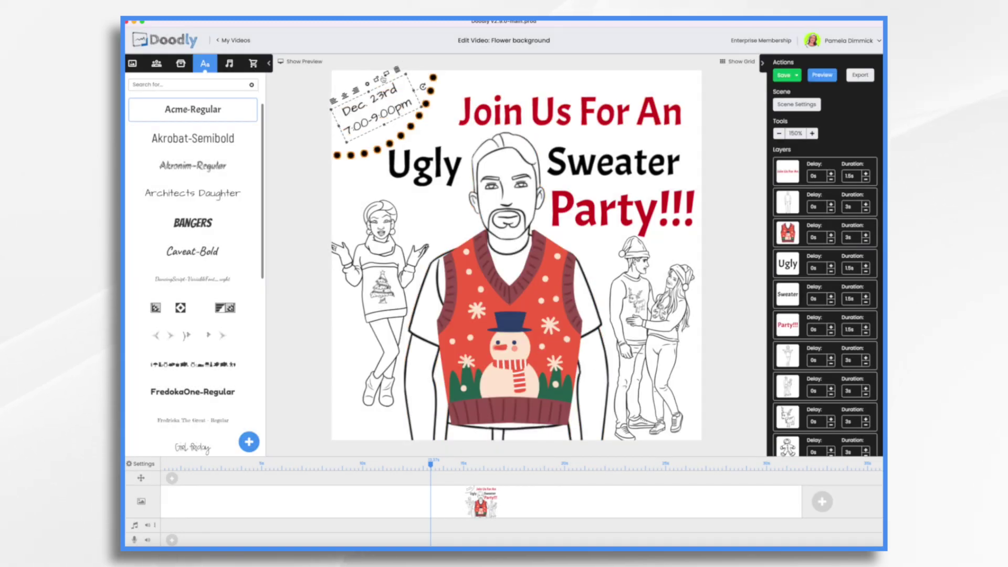
Step: Set the date and time text's color to red (#D0021B) in its asset settings
left_click(369, 86)
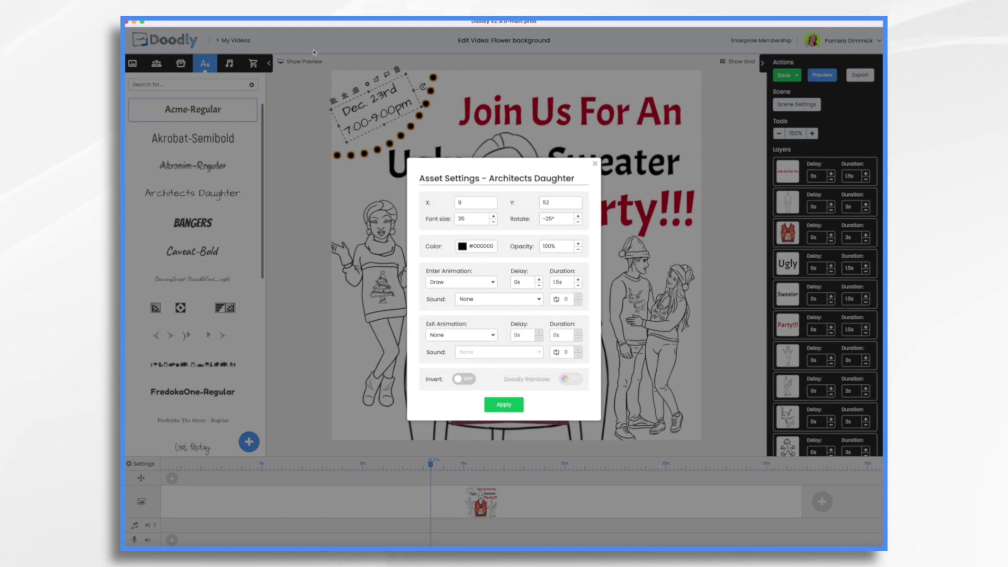
left_click(463, 246)
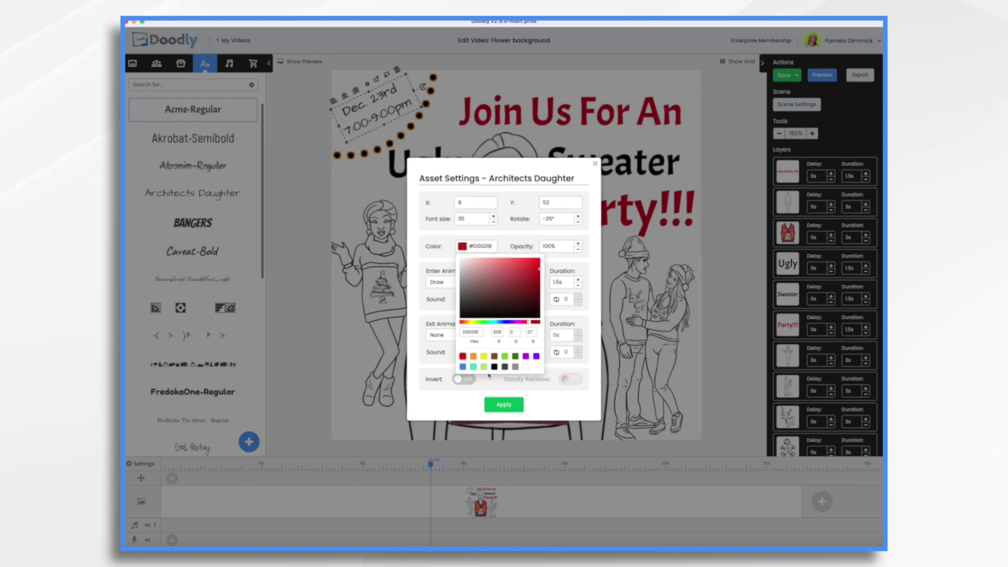
left_click(506, 406)
left_click(504, 405)
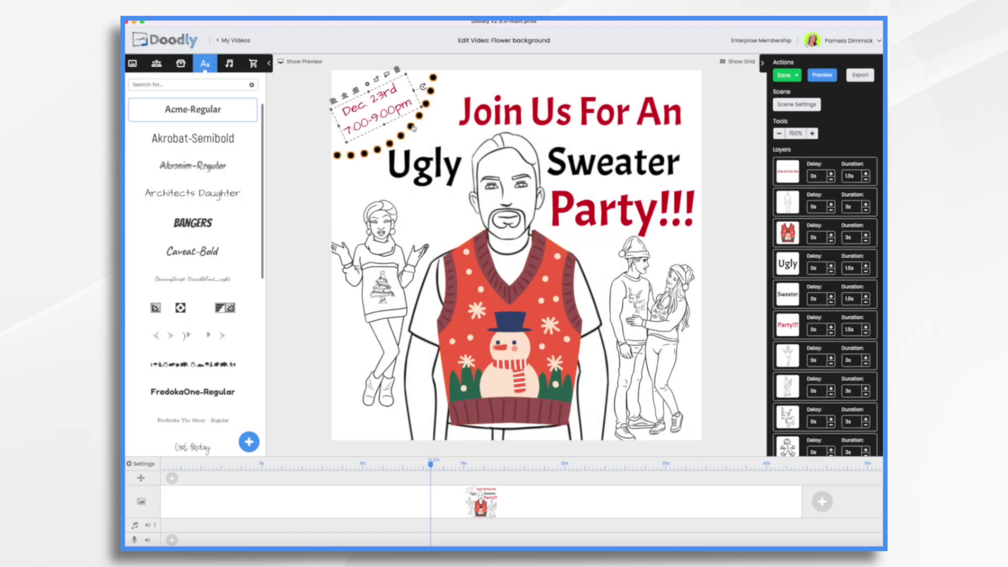
Step: Set the Dotted Circle's color to dark green in its asset settings, and play the video preview
left_click(433, 131)
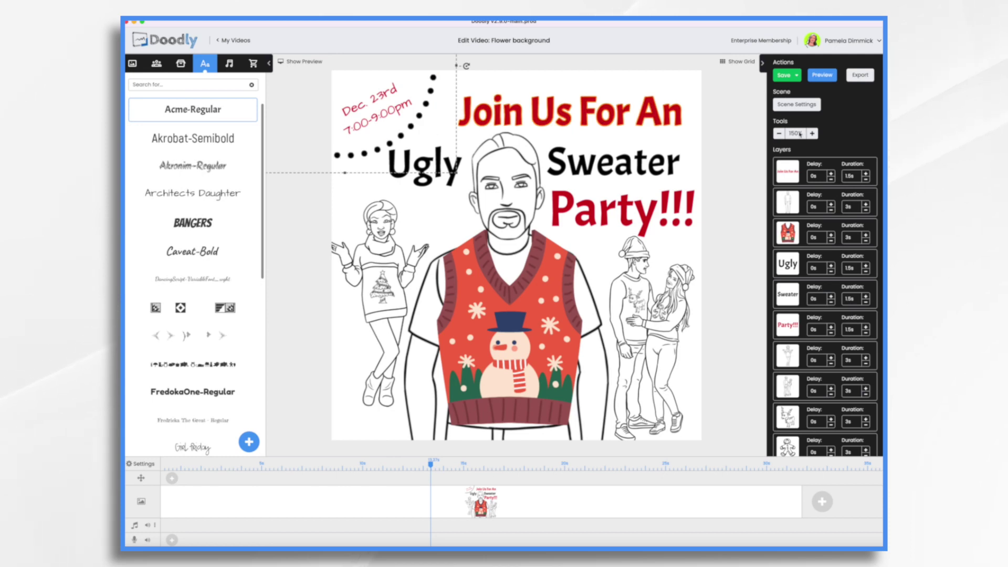
left_click(779, 134)
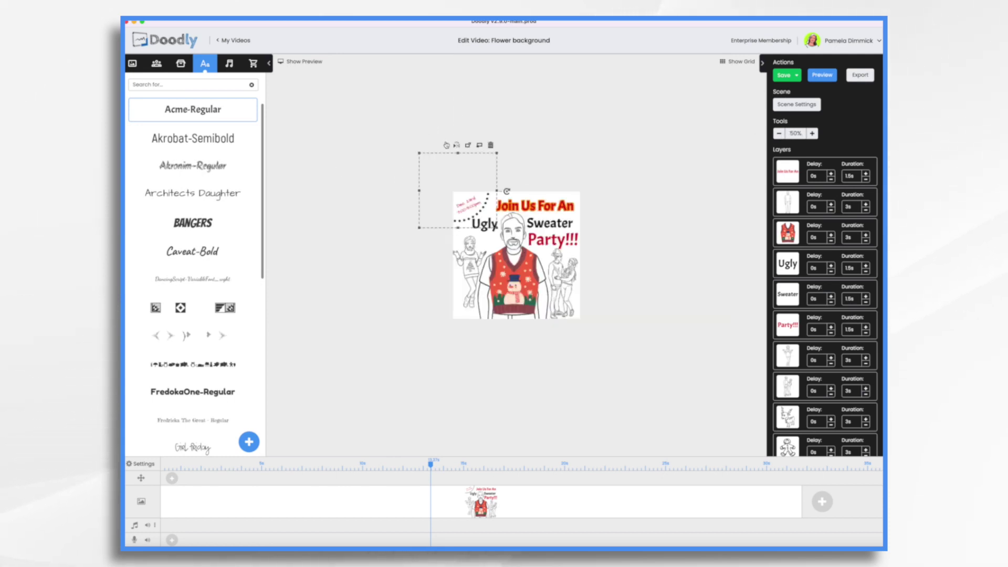
left_click(447, 146)
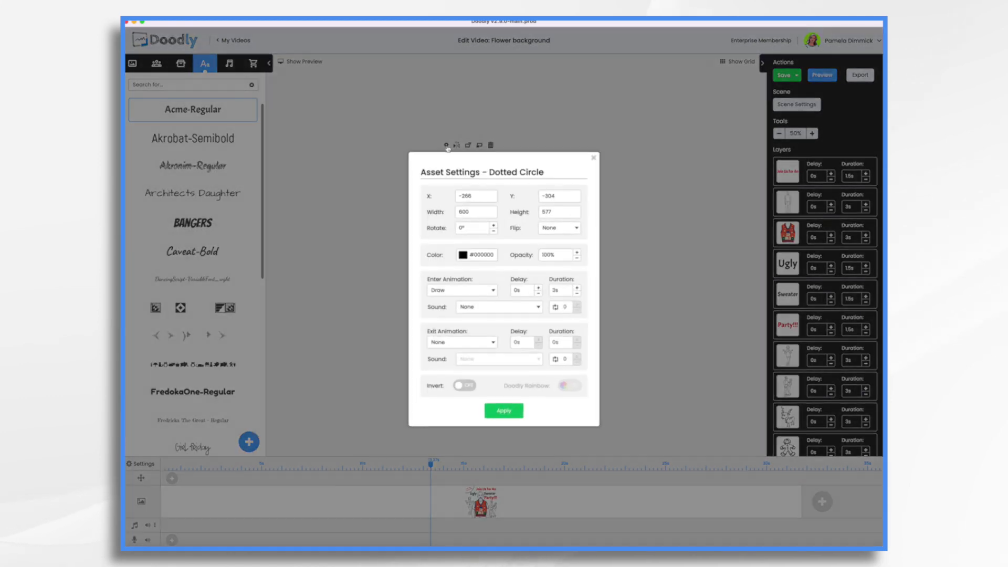
left_click(462, 255)
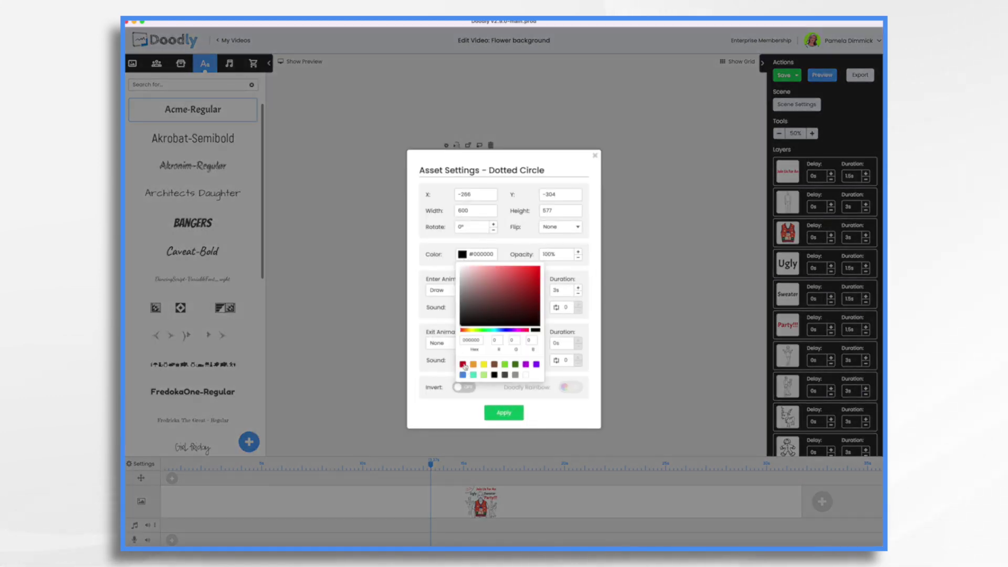
left_click(515, 365)
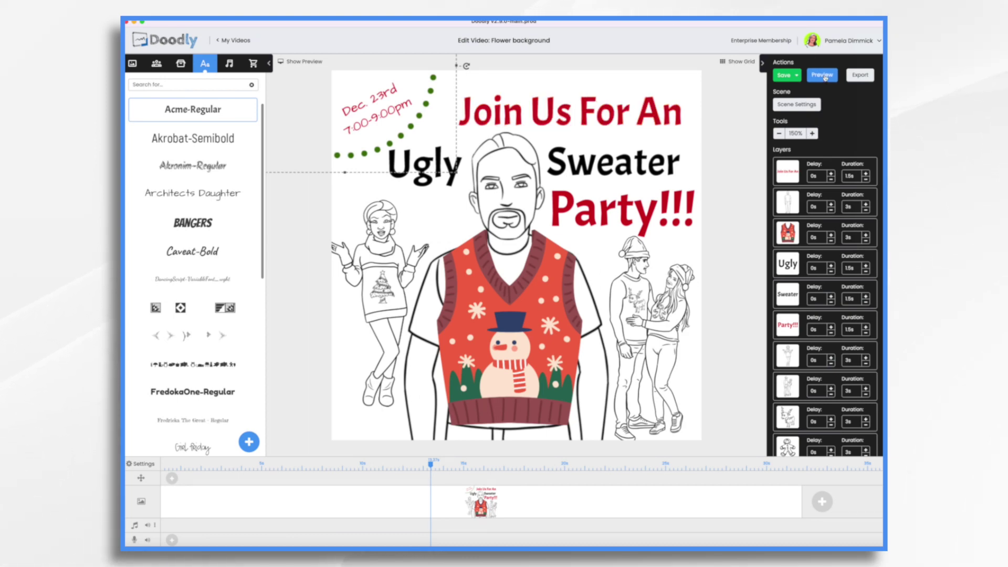
left_click(823, 75)
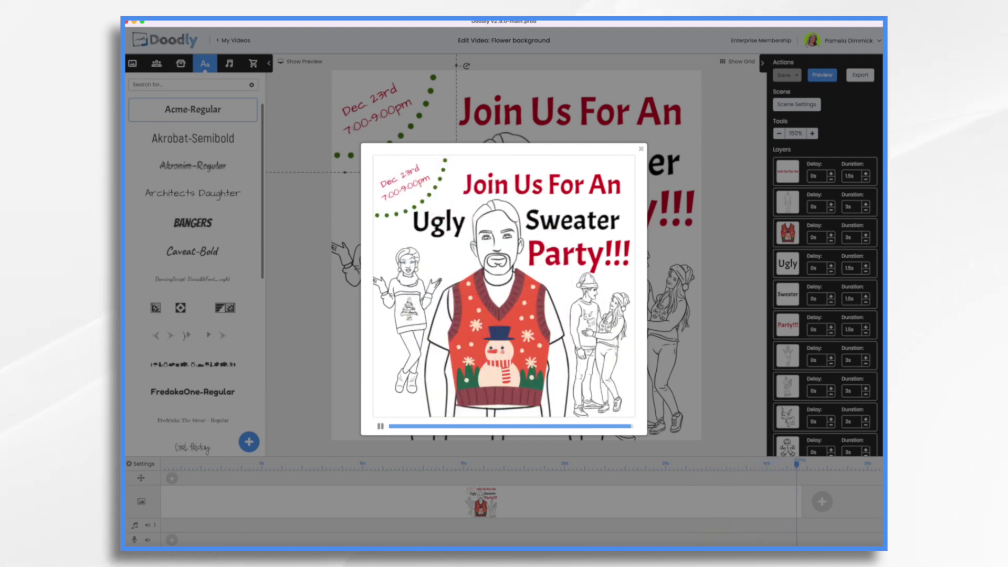
left_click(641, 150)
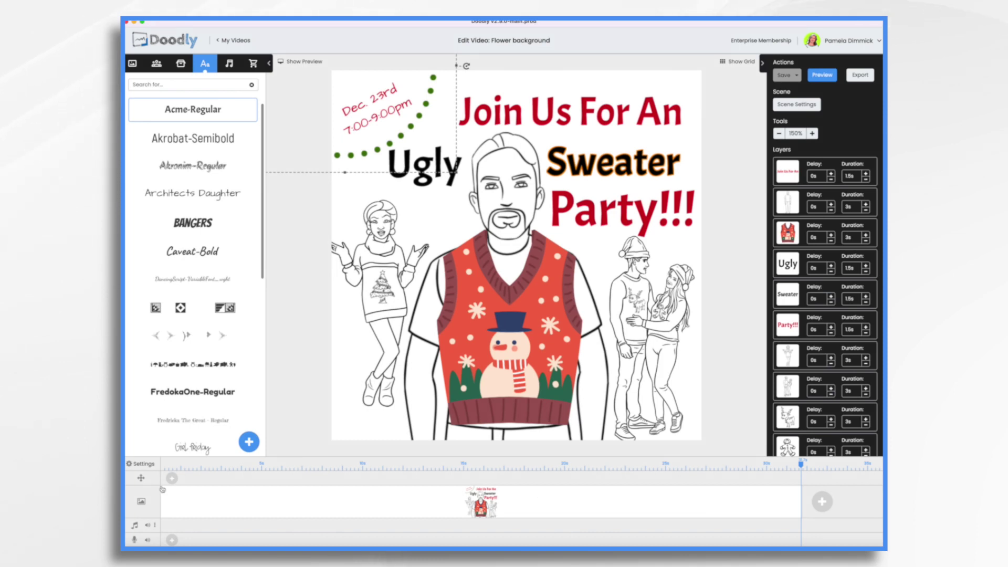
Step: Set the erase mode to Off in the video settings
left_click(141, 465)
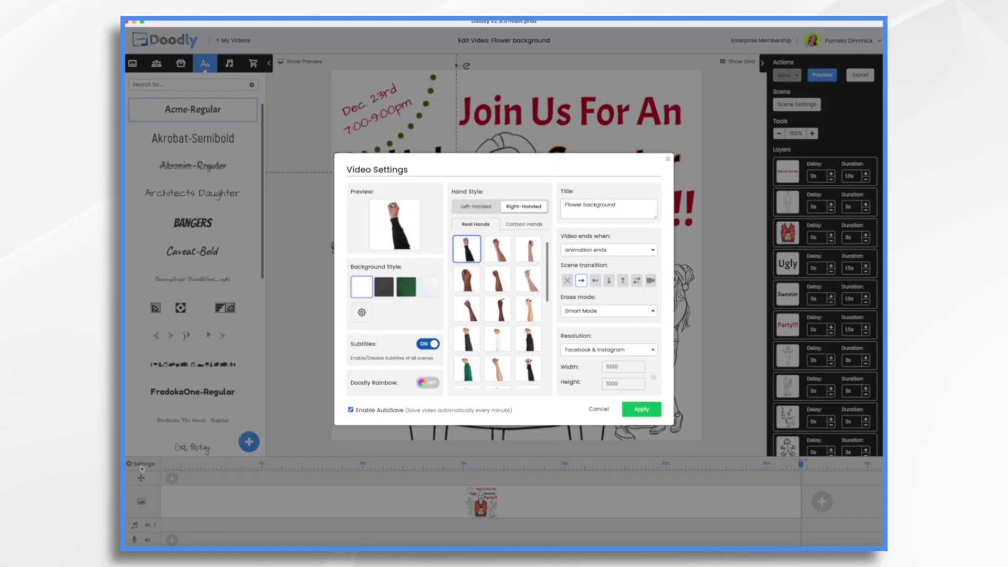
left_click(605, 312)
left_click(578, 339)
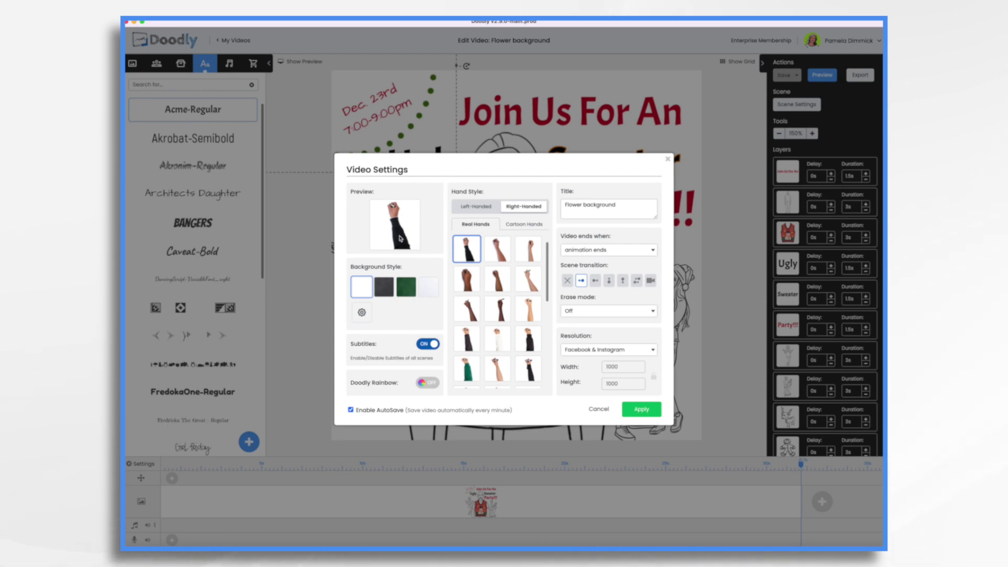
Step: Choose the right-handed 2D cartoon hand with the red sleeve as the hand style and apply the video settings
scroll(508, 305, "down", 5)
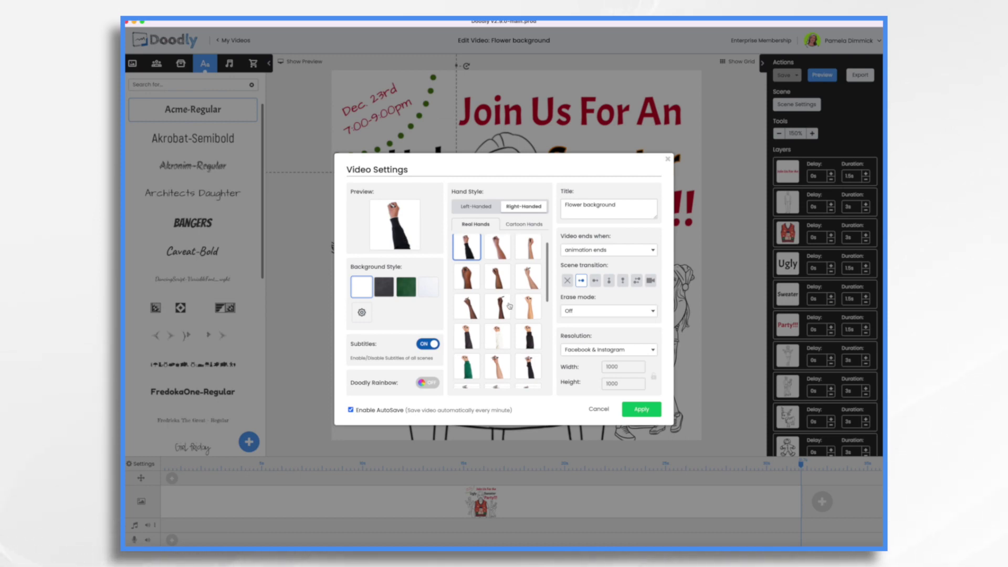
scroll(509, 306, "down", 3)
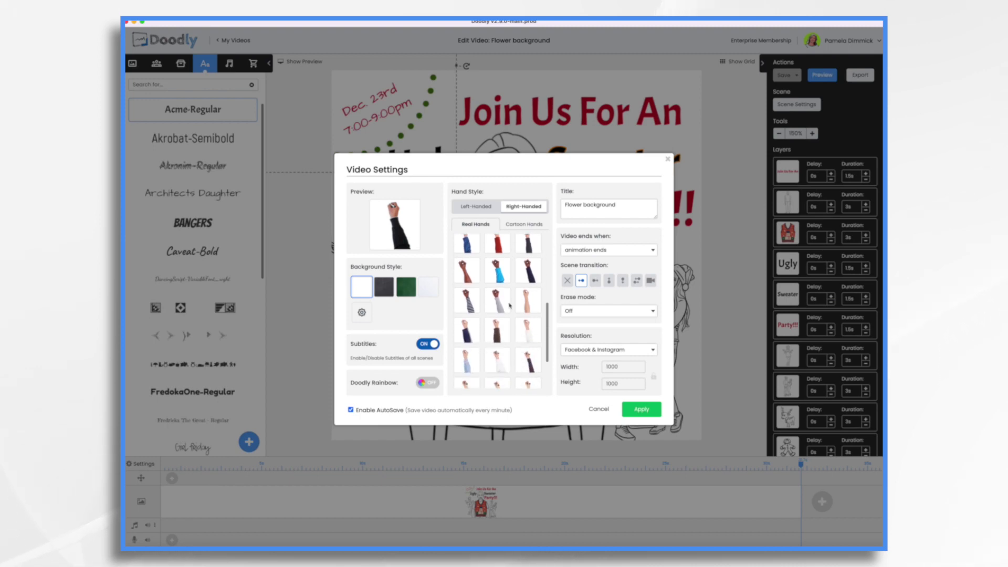
scroll(509, 306, "up", 6)
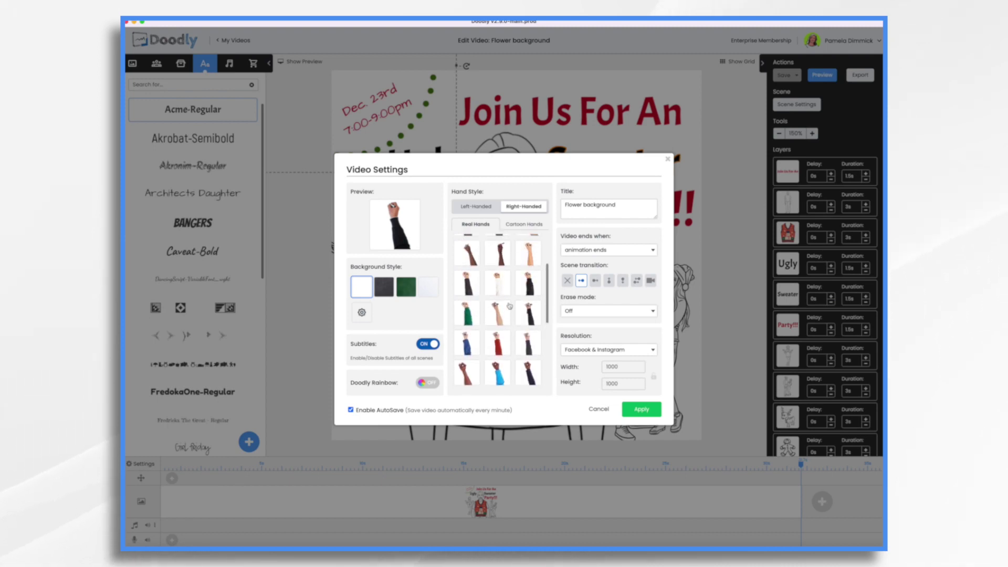
left_click(520, 226)
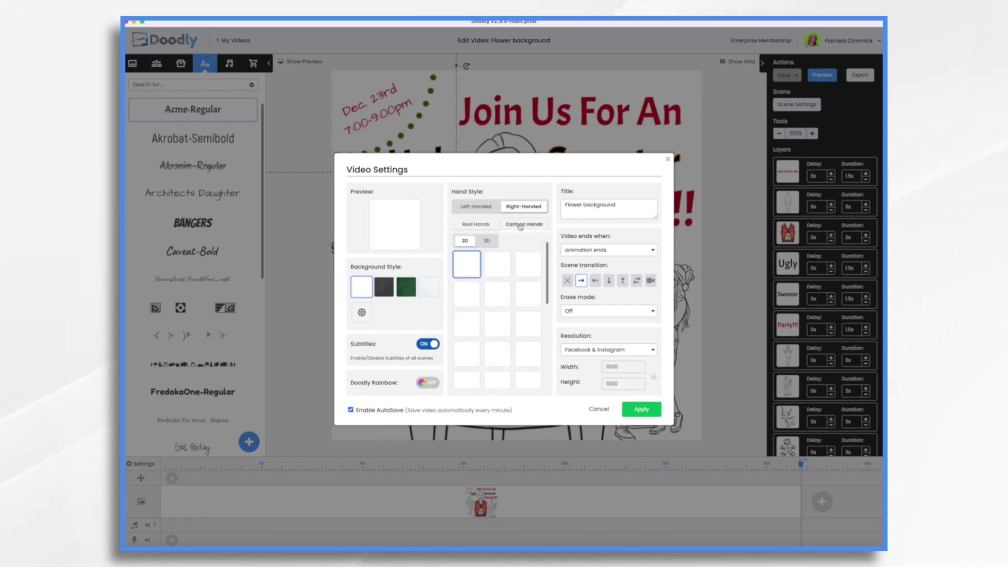
left_click(499, 298)
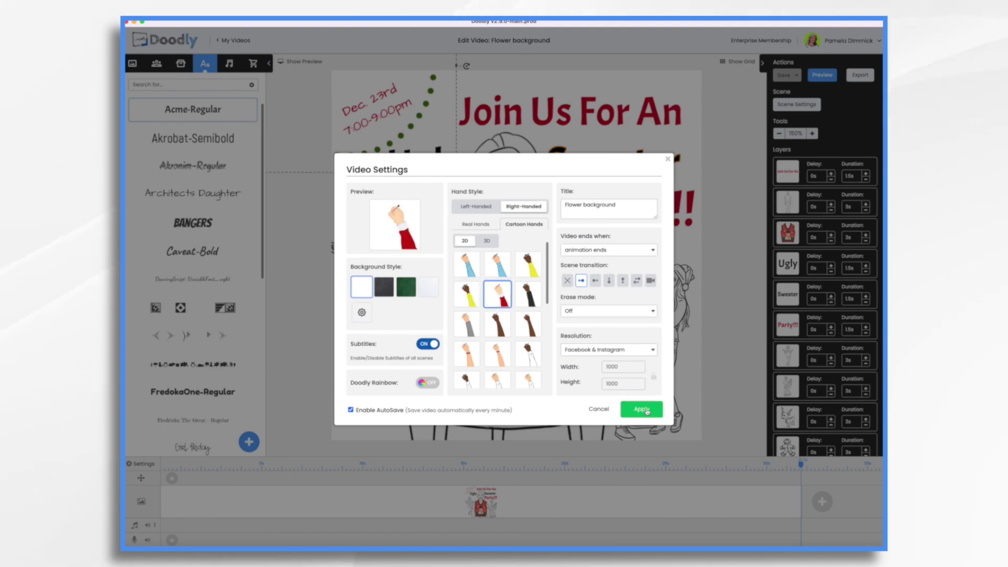
left_click(642, 409)
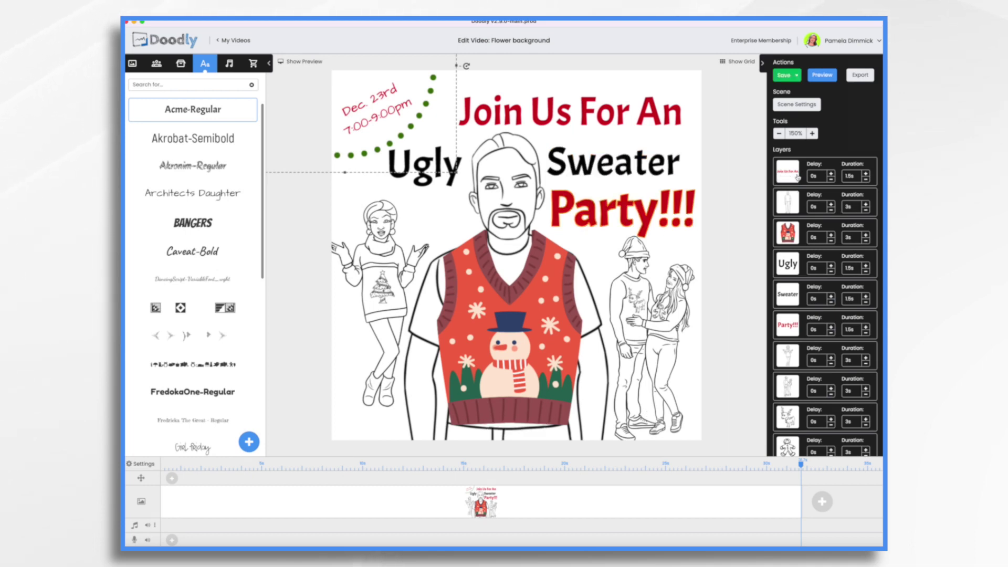
Step: Reorder the layers so the bearded man comes first, followed by "Join Us For An", "Ugly", "Sweater" and "Party!!!"
left_click_drag(805, 263, 805, 236)
left_click_drag(788, 294, 785, 236)
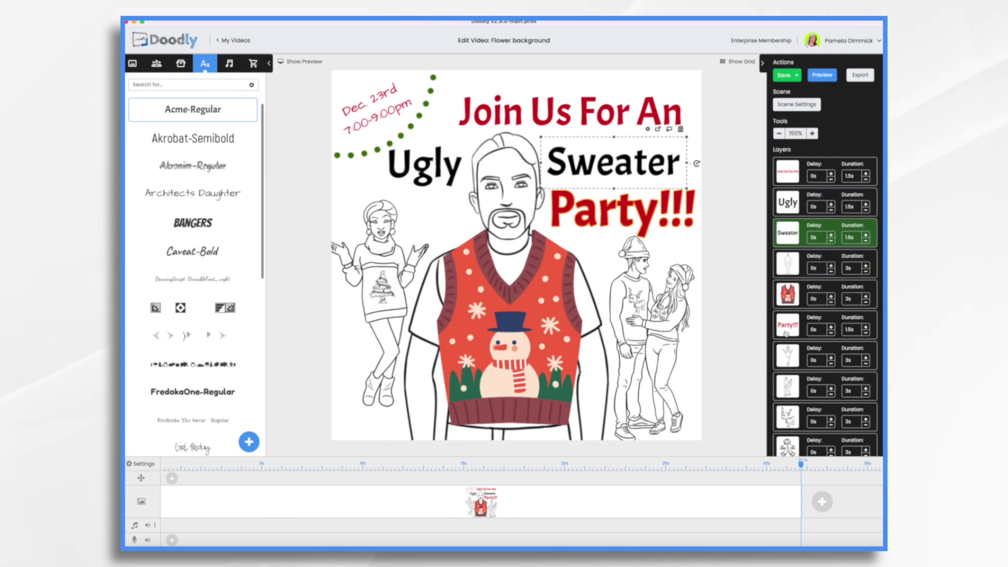
left_click_drag(786, 331, 808, 271)
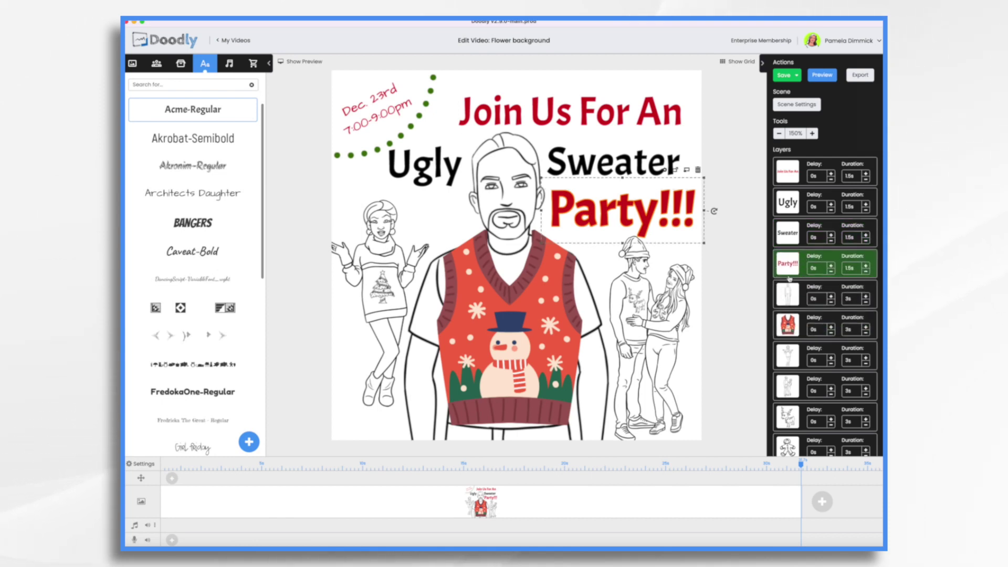
left_click_drag(783, 297, 781, 168)
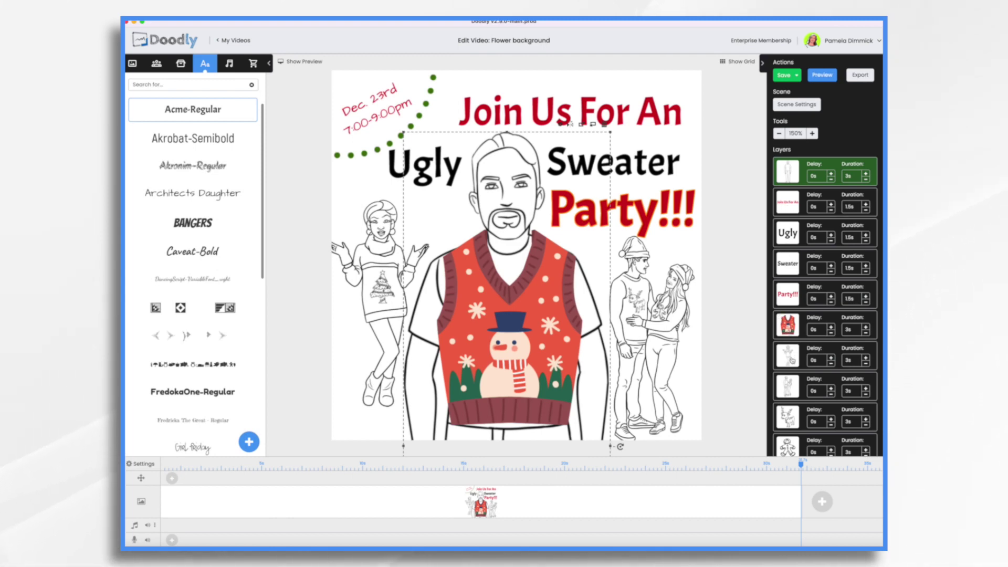
Step: Move the Dotted Circle layer and the date and time text layer directly after the snowman sweater vest layer
scroll(825, 306, "down", 3)
scroll(791, 362, "down", 1)
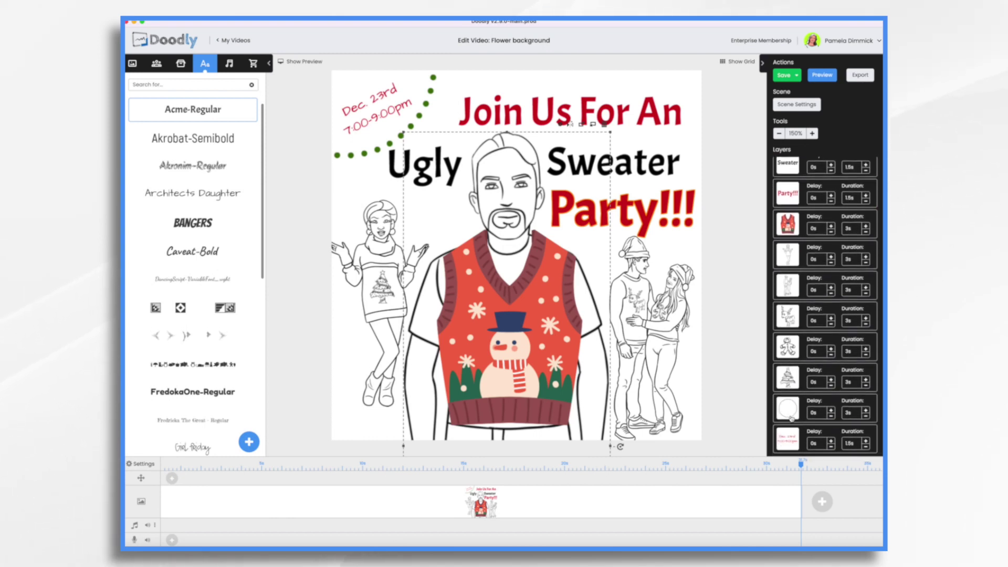
left_click_drag(791, 419, 807, 269)
left_click_drag(792, 437, 792, 270)
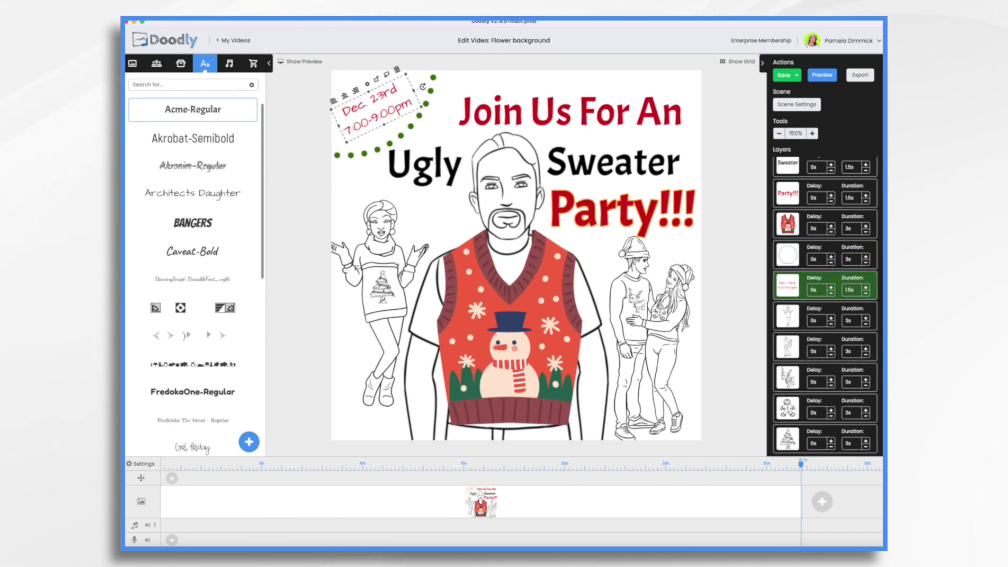
Step: Move the couple's layer and its two sweater decoration layers ahead of the standing woman's layer, and save the video
left_click_drag(788, 346, 790, 317)
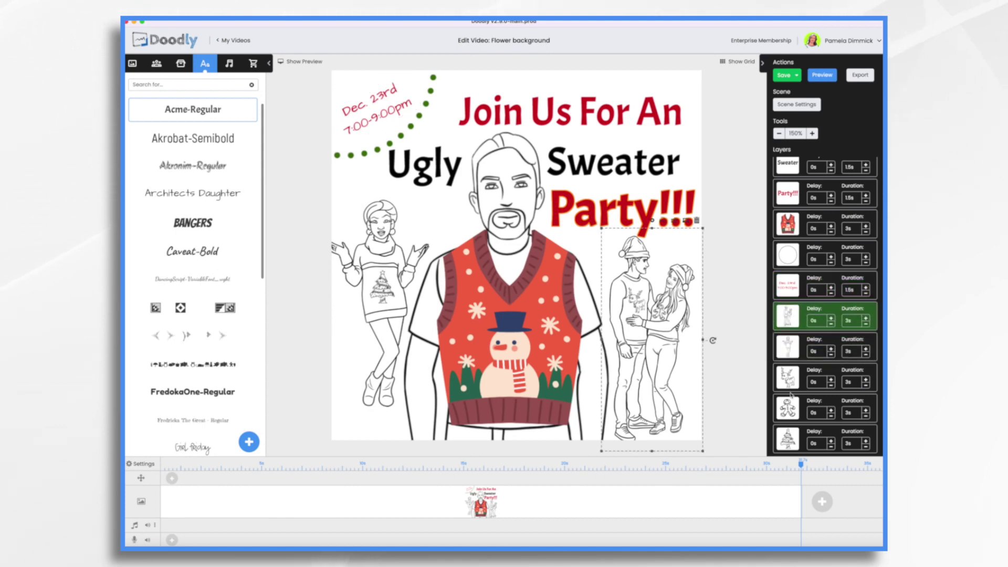
mouse_move(791, 395)
left_mouse_down()
mouse_move(785, 382)
mouse_move(787, 403)
mouse_move(787, 395)
left_mouse_up()
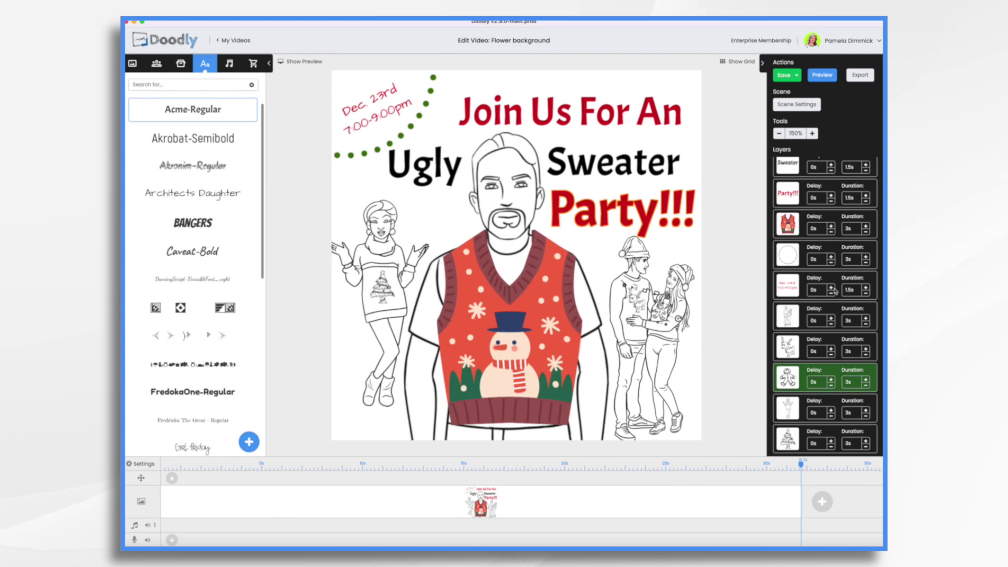
left_click(784, 75)
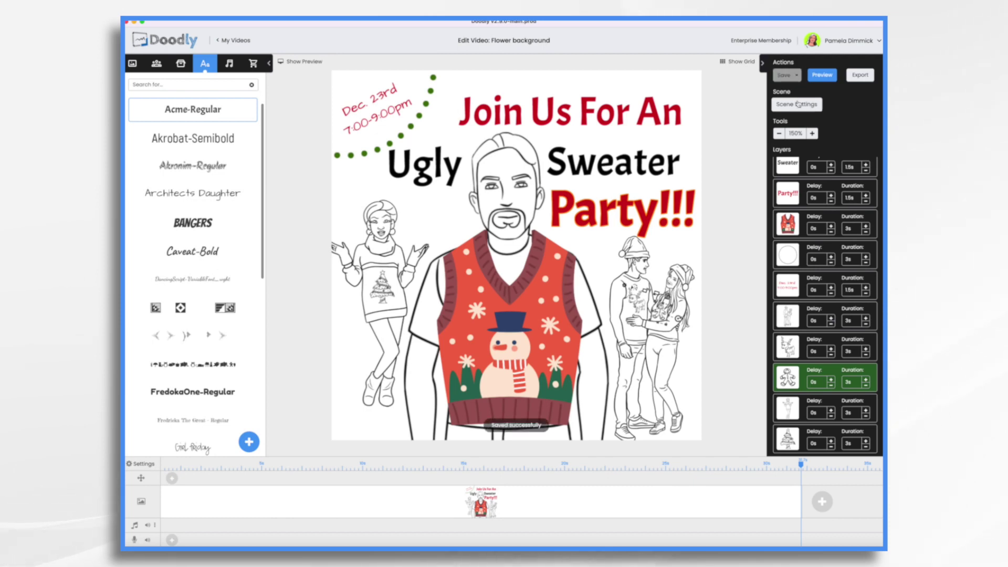
Step: Open the scene settings
left_click(798, 104)
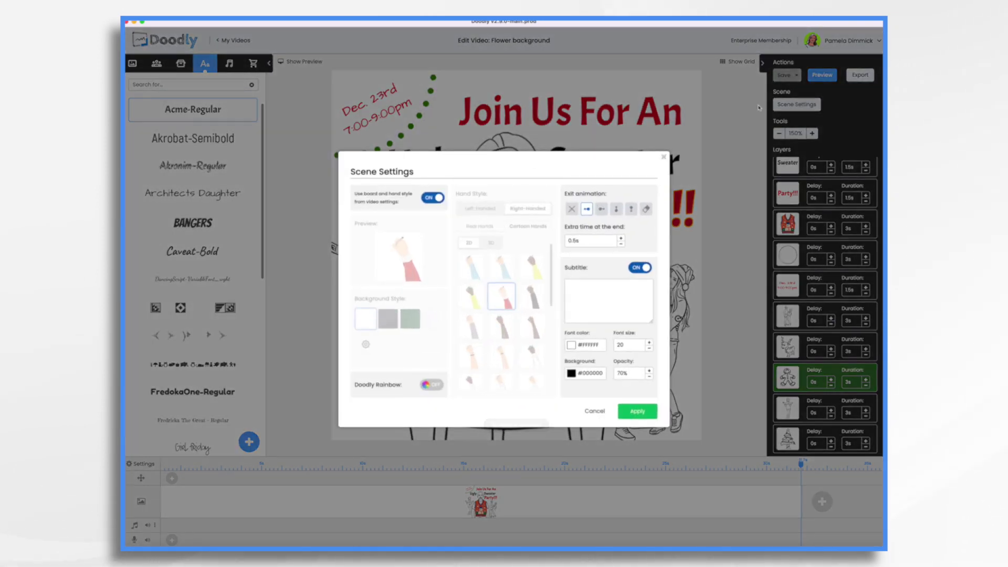
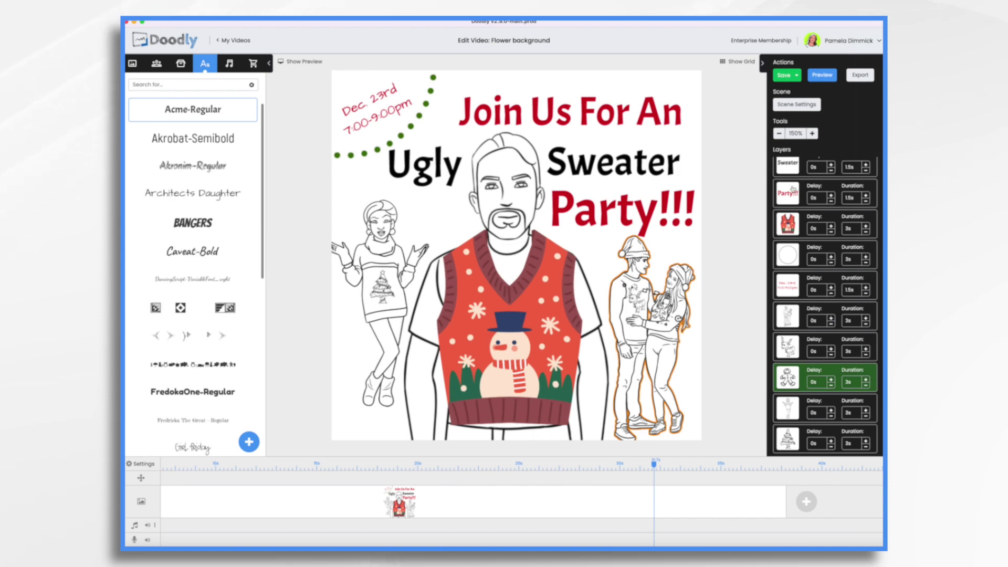
Step: Set the duration of the bearded man's layer to 0s and of the "Join Us For An" text layer to 2s
scroll(794, 190, "up", 3)
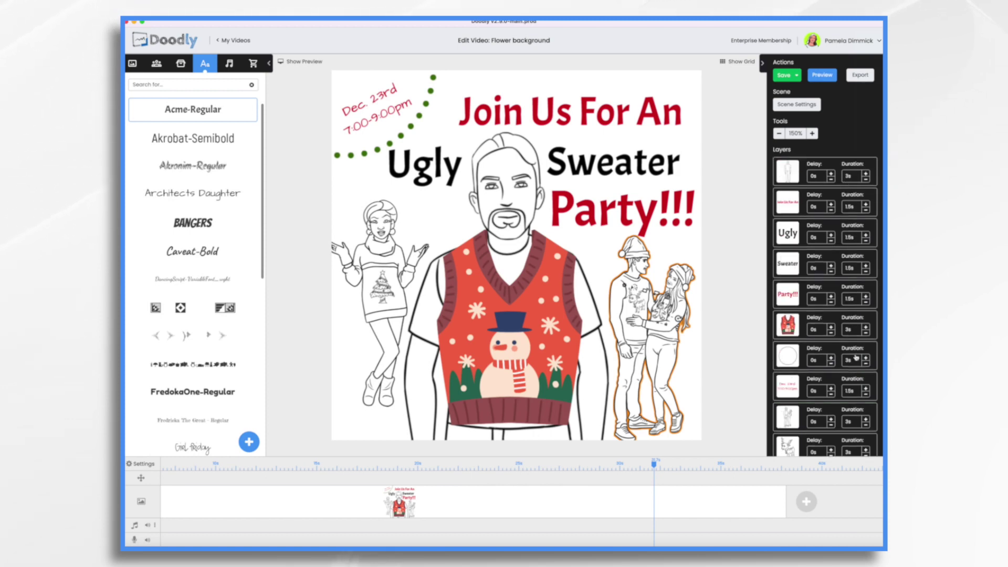
left_click(866, 180)
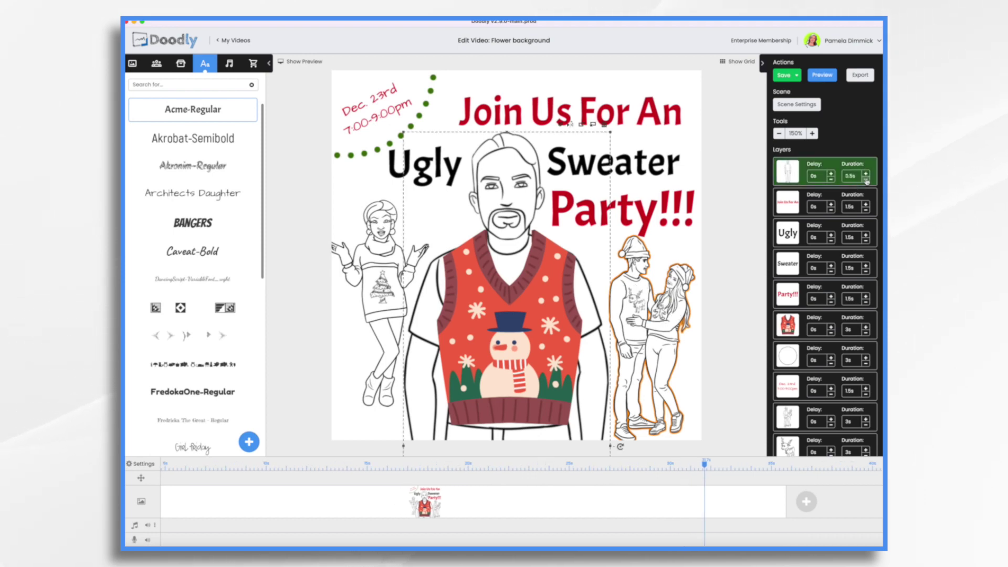
left_click(866, 181)
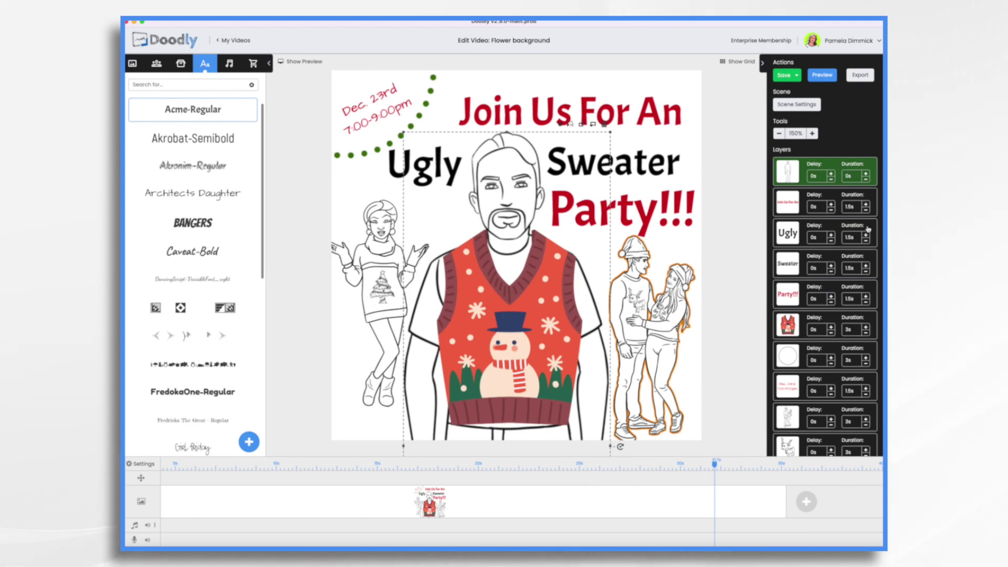
left_click(867, 205)
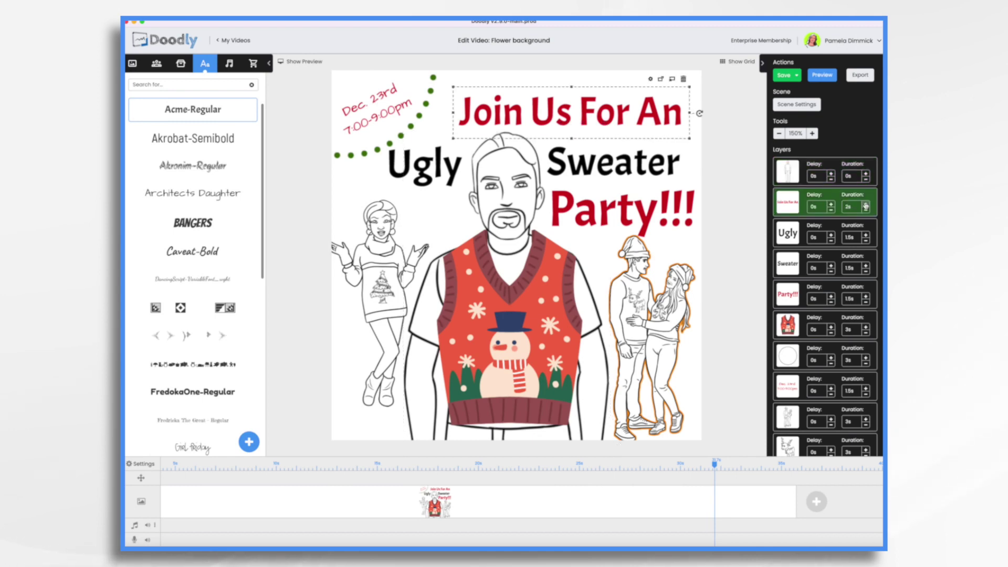
Step: Set the durations of the "Ugly", "Sweater" and "Party!!!" text layers to 1s each
left_click(866, 241)
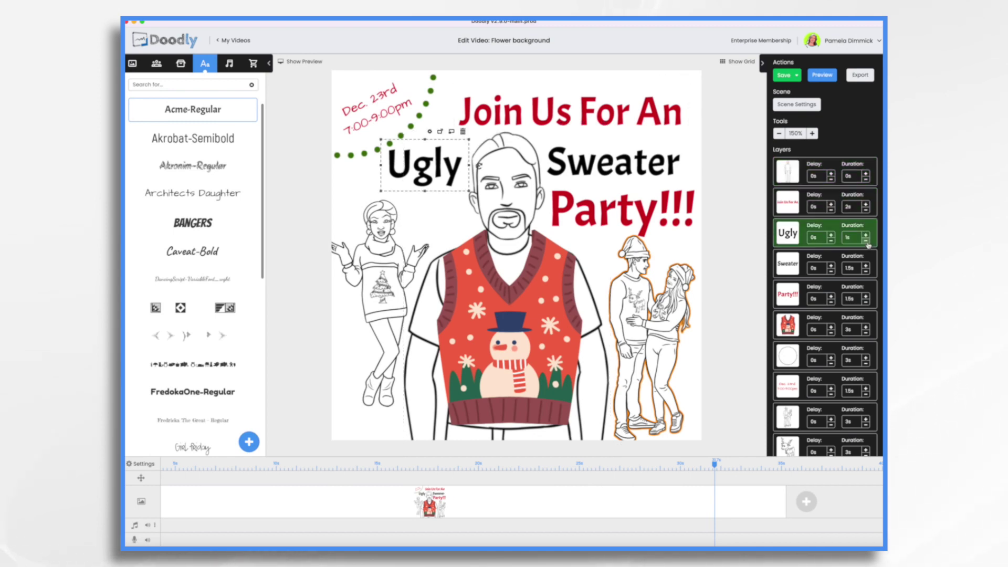
left_click(866, 241)
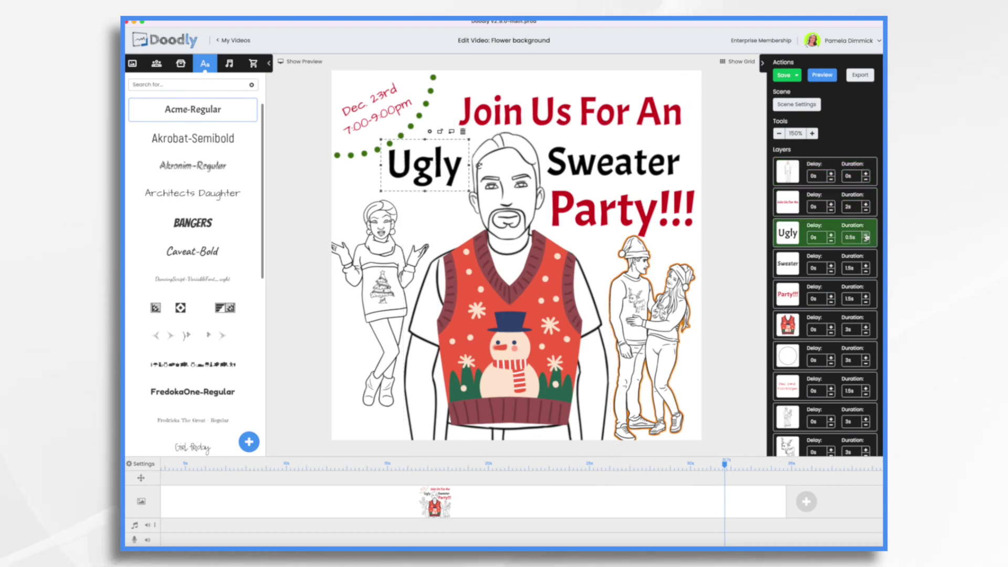
left_click(866, 235)
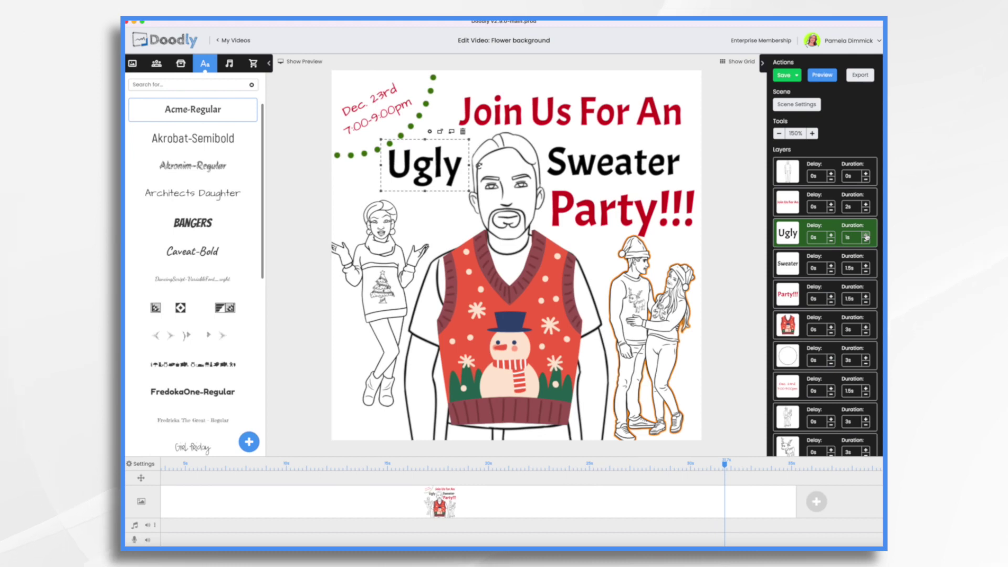
left_click(867, 272)
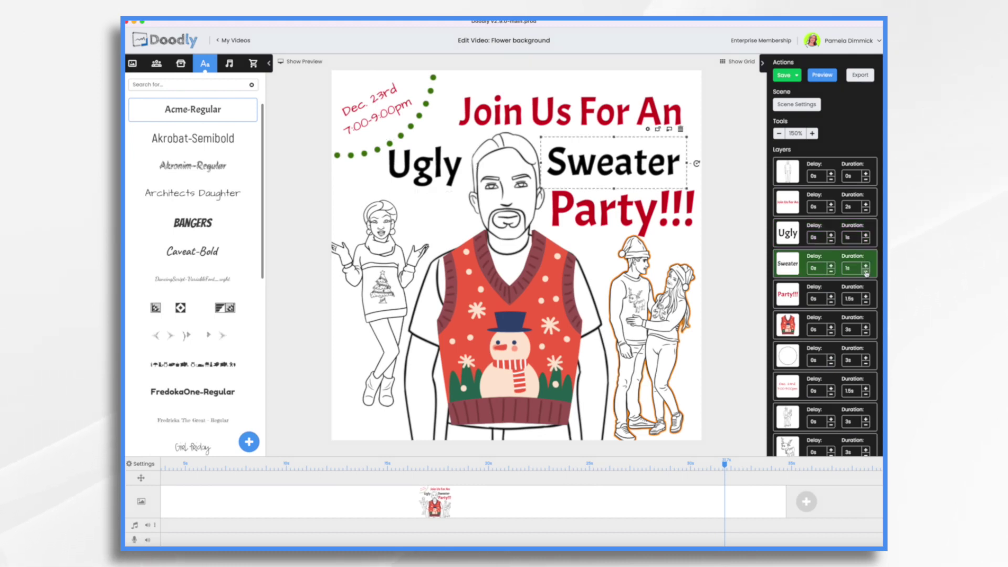
left_click(866, 303)
Step: Set the duration of the snowman sweater vest layer to 2s
left_click(851, 336)
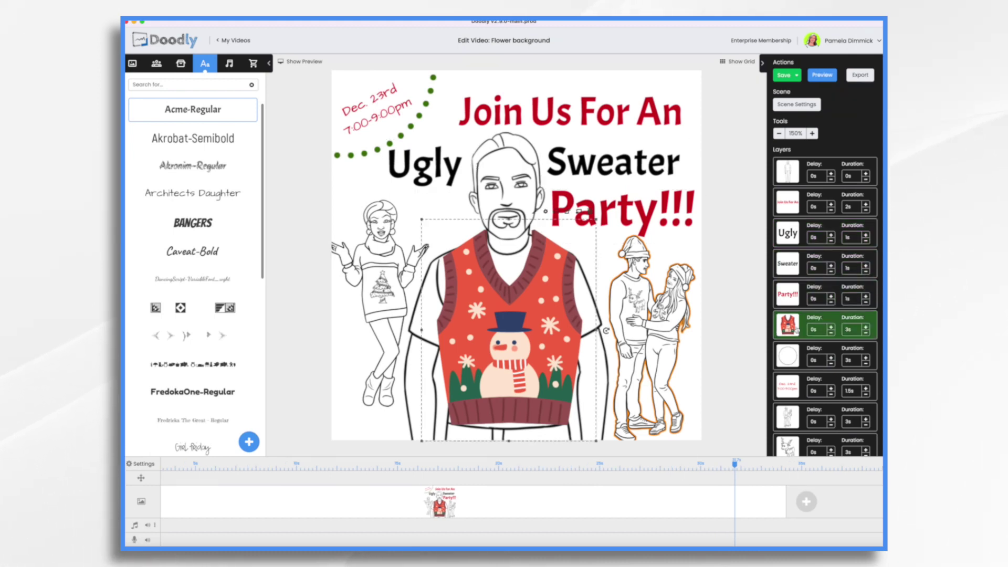
left_click(866, 333)
left_click(867, 333)
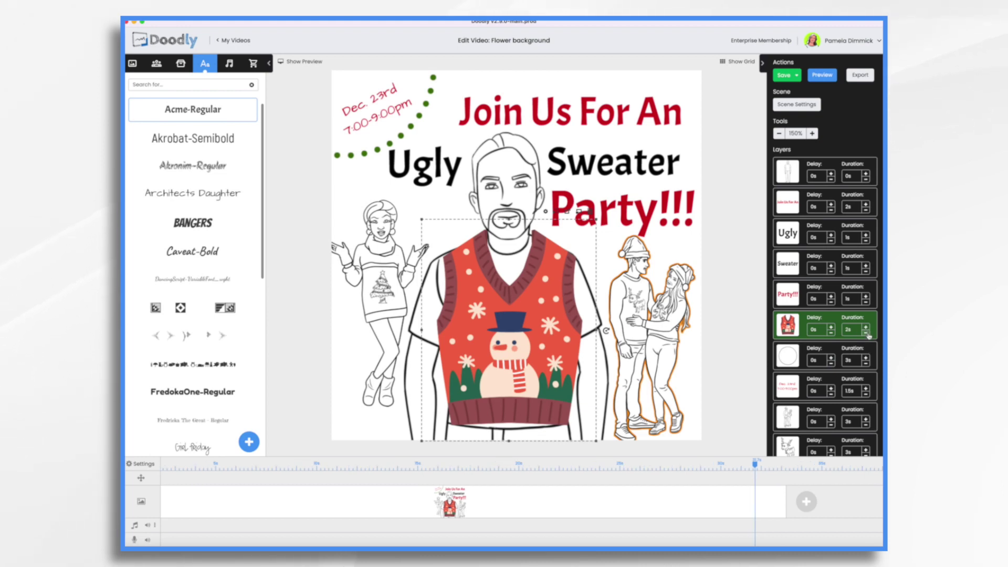
Step: Set the duration of the snowman sweater vest layer to 0.8s
left_click(867, 333)
left_click(867, 333)
left_click(866, 333)
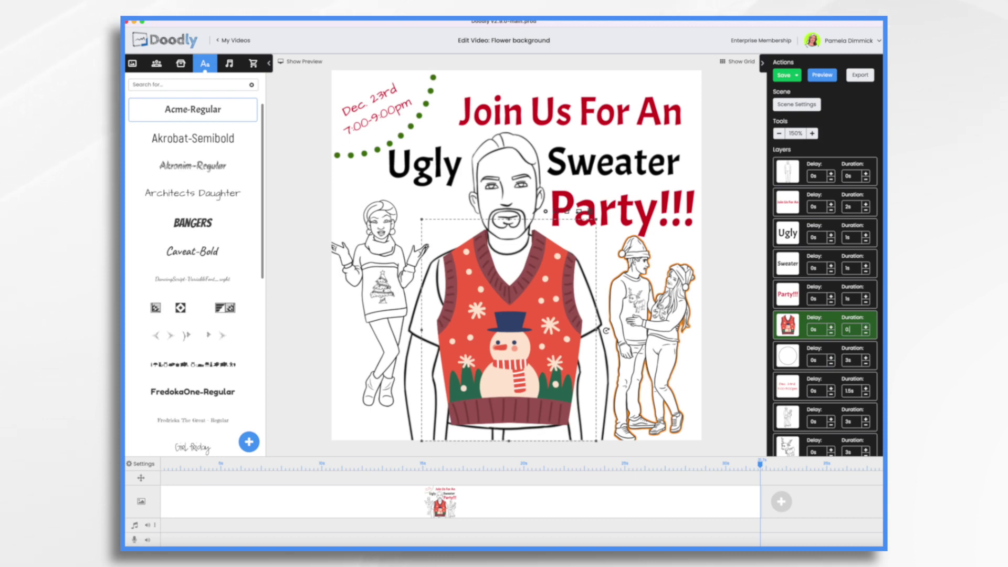
key("BackSpace")
type("8s")
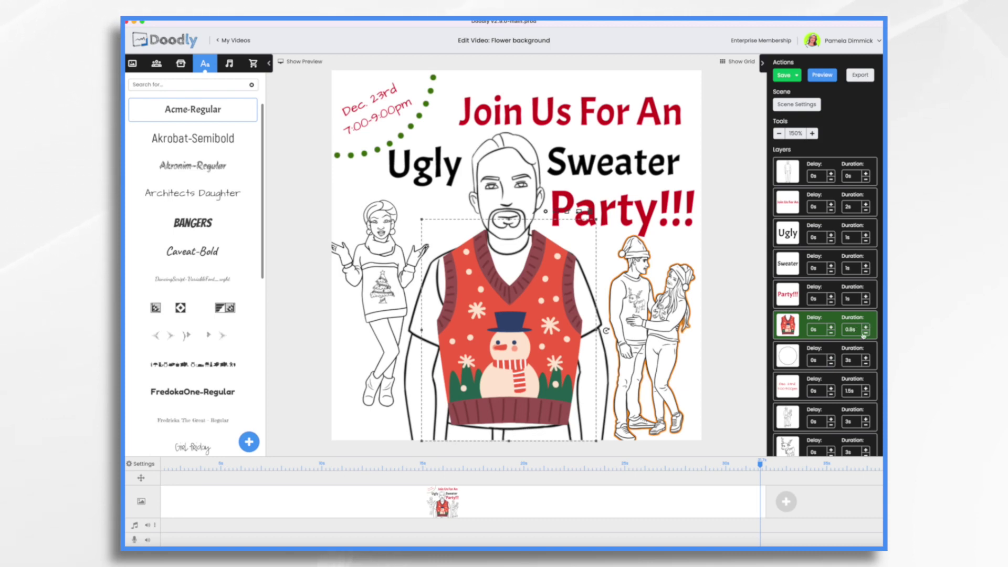
left_click(857, 337)
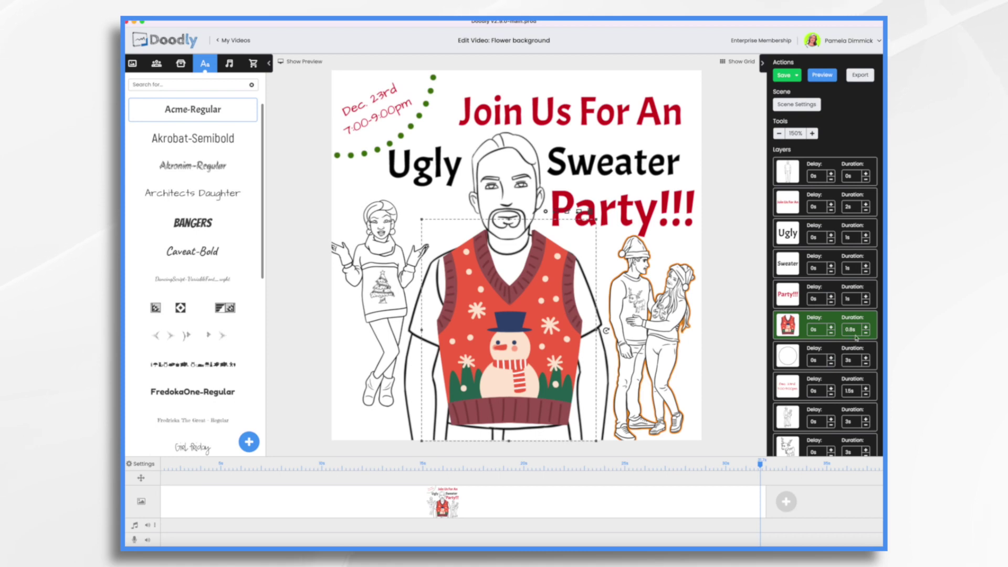
Step: Set the duration of the green dotted circle layer to 1s
left_click(806, 355)
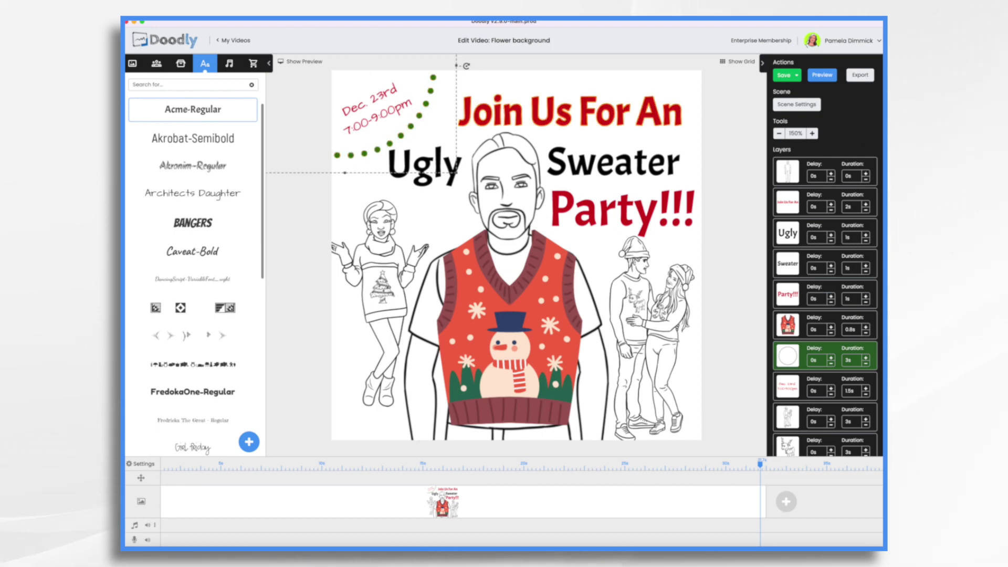
left_click(867, 364)
left_click(867, 364)
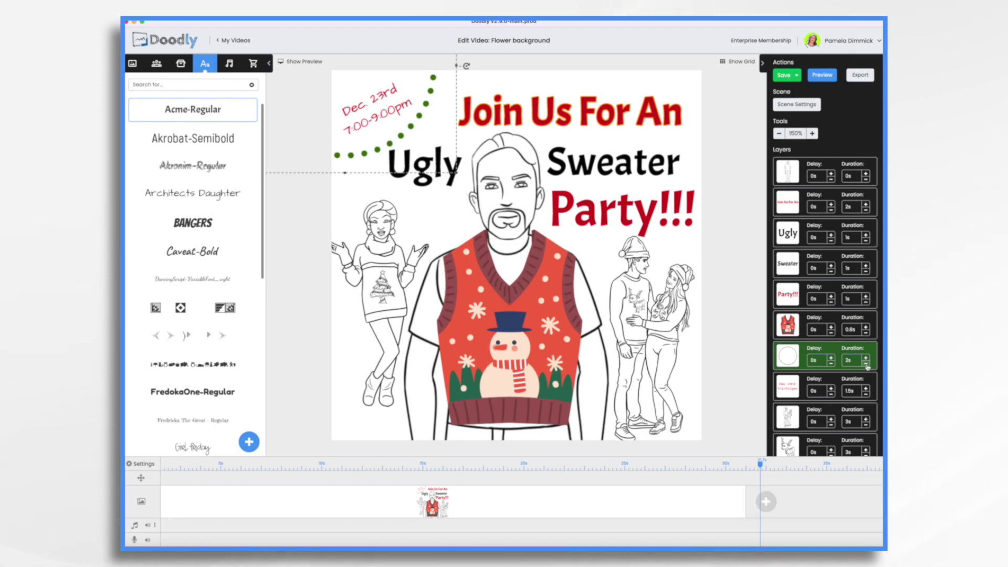
left_click(866, 364)
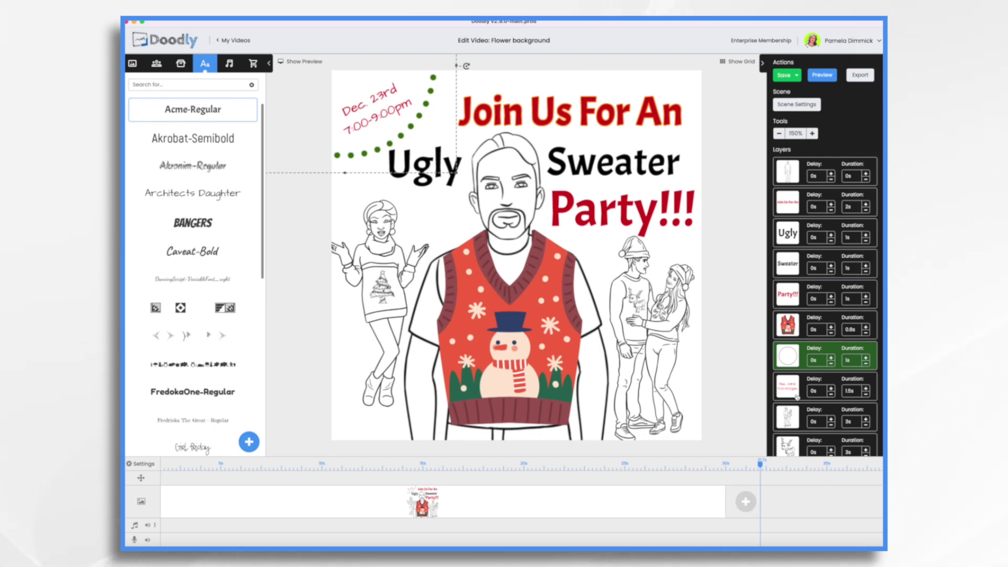
Step: Set the duration of the couple's layer to 2s and of the reindeer and gingerbread man layers to 1.5s each
left_click(867, 426)
left_click(867, 425)
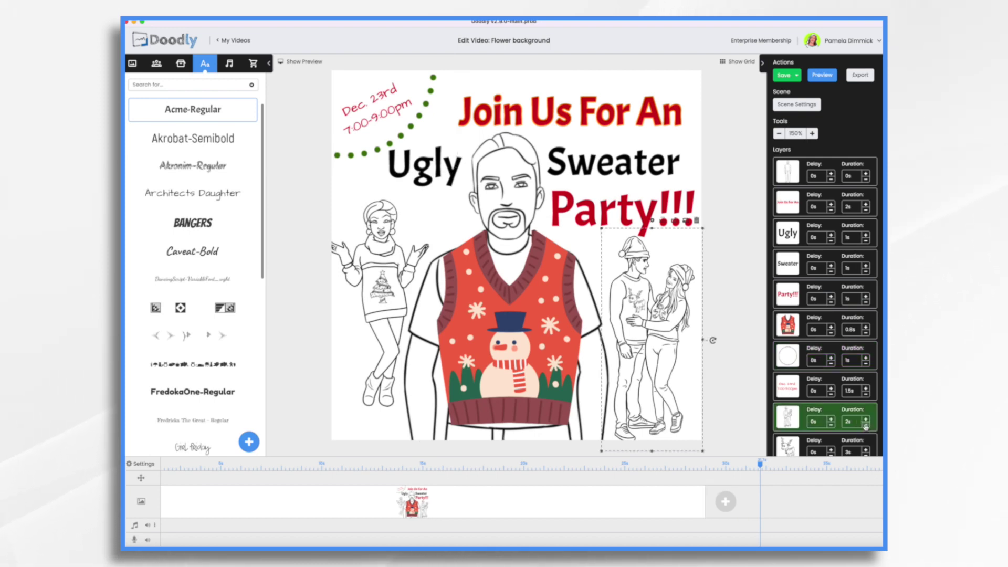
scroll(866, 426, "down", 3)
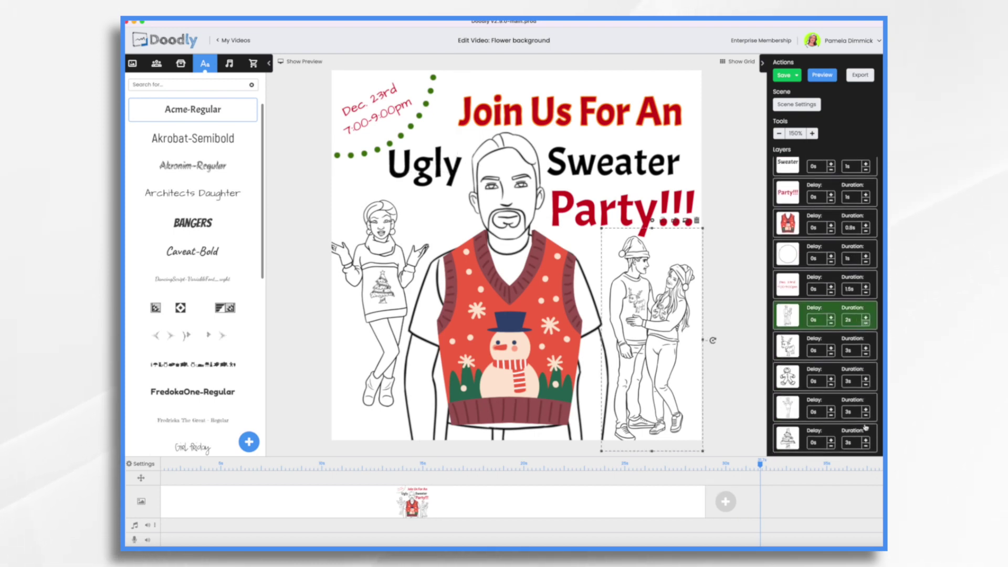
left_click(866, 354)
left_click(866, 354)
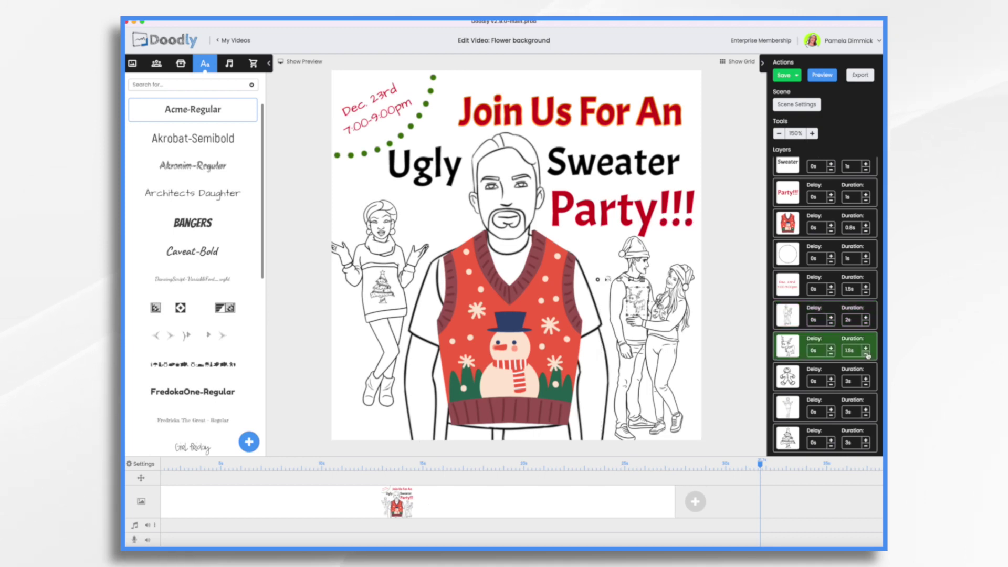
left_click(867, 385)
left_click(867, 385)
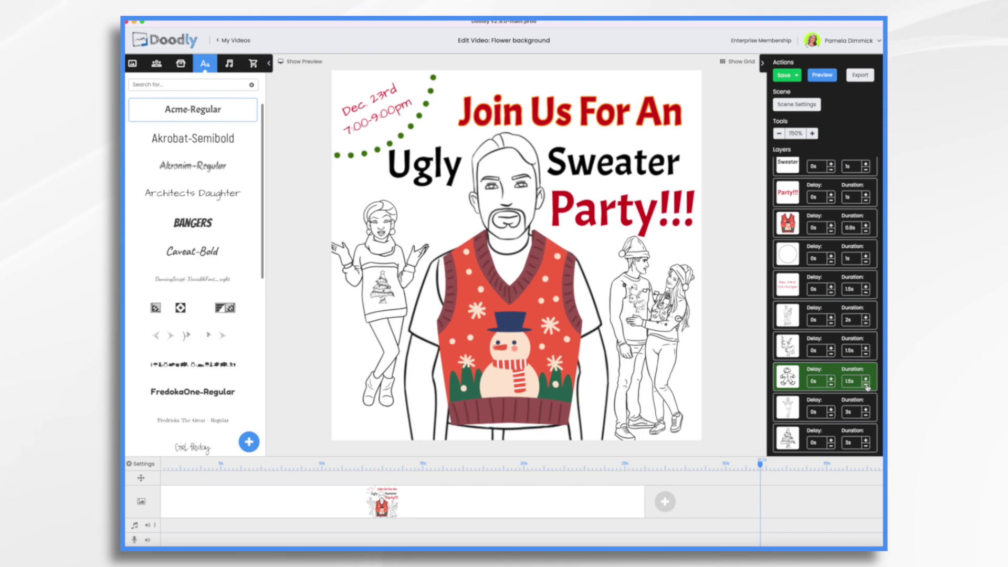
Step: Set the duration of the woman's layer to 2s and of the Christmas tree layer to 1.5s
left_click(866, 416)
left_click(866, 447)
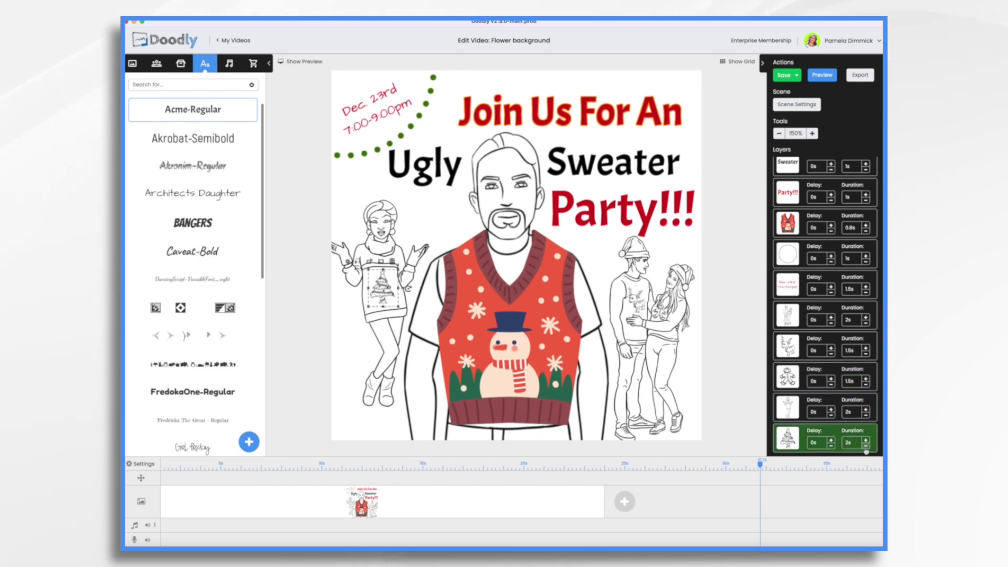
left_click(866, 447)
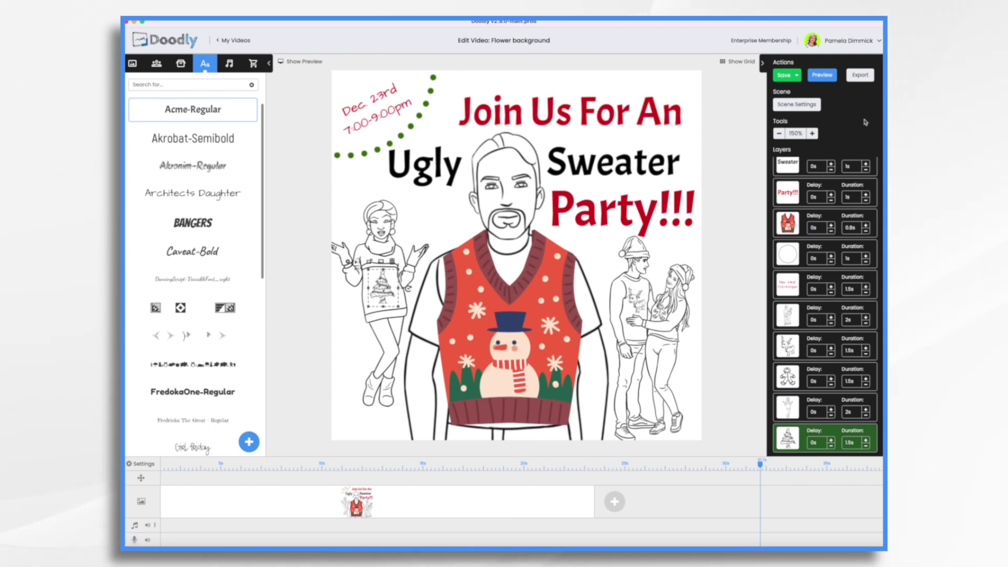
Step: Preview the video twice to check the drawing speed of the text and characters
left_click(825, 75)
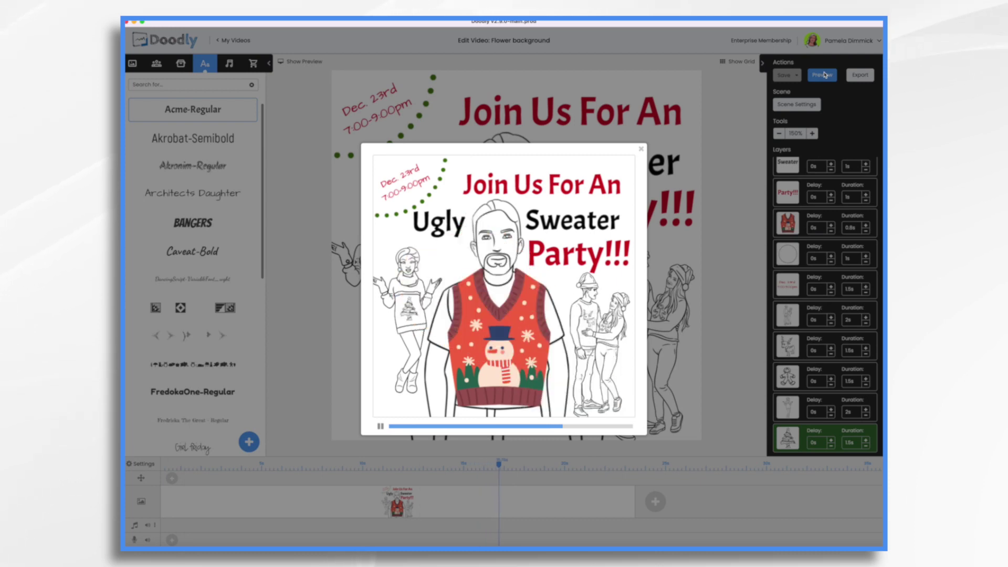
left_click(642, 150)
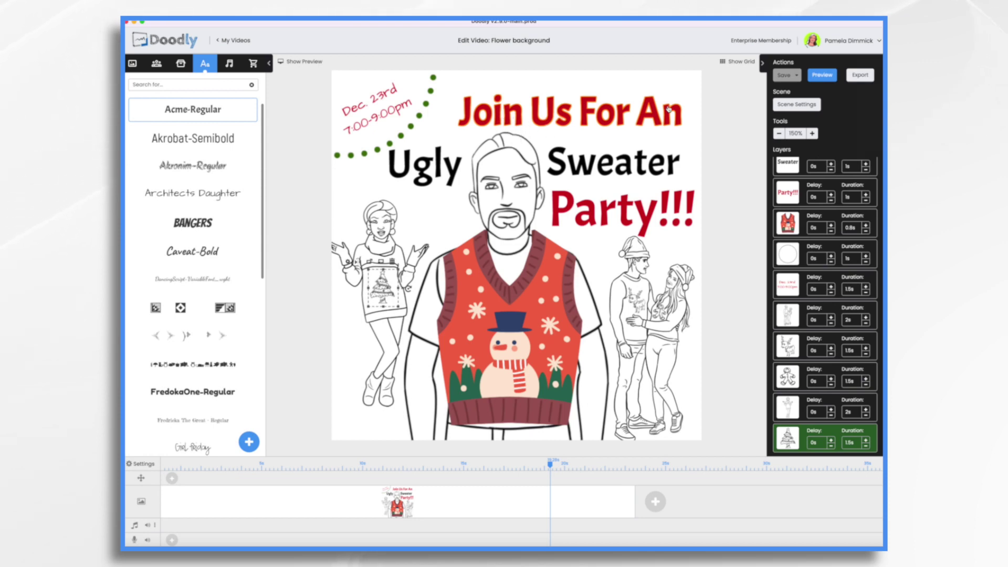
left_click(822, 77)
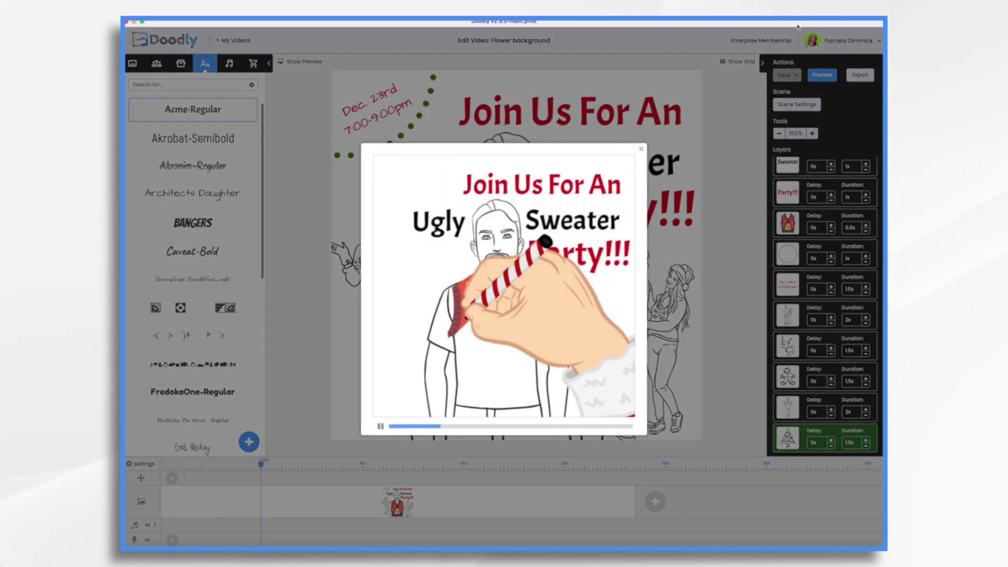
left_click(810, 222)
Step: Set the "Join Us For An" duration to 1.5s and the "Ugly", "Sweater" and "Party!!!" durations to 0.5s each, and preview the video
scroll(810, 223, "up", 1)
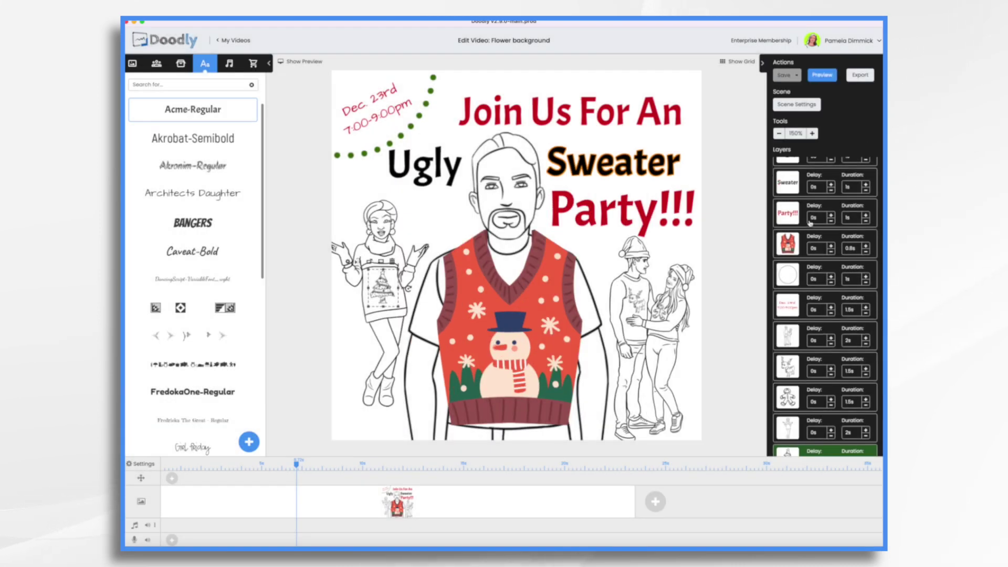
scroll(810, 223, "up", 3)
left_click(866, 210)
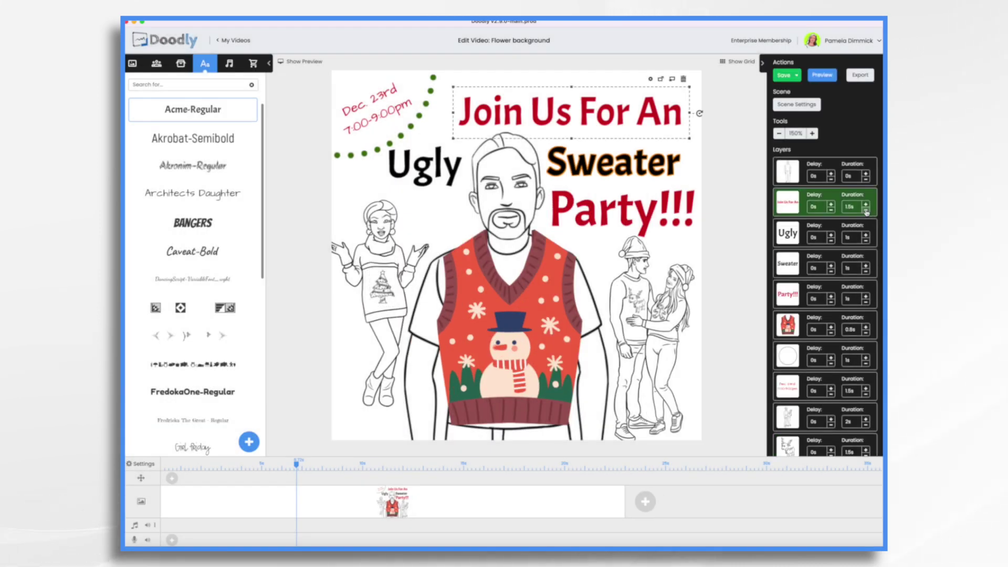
left_click(866, 240)
left_click(866, 272)
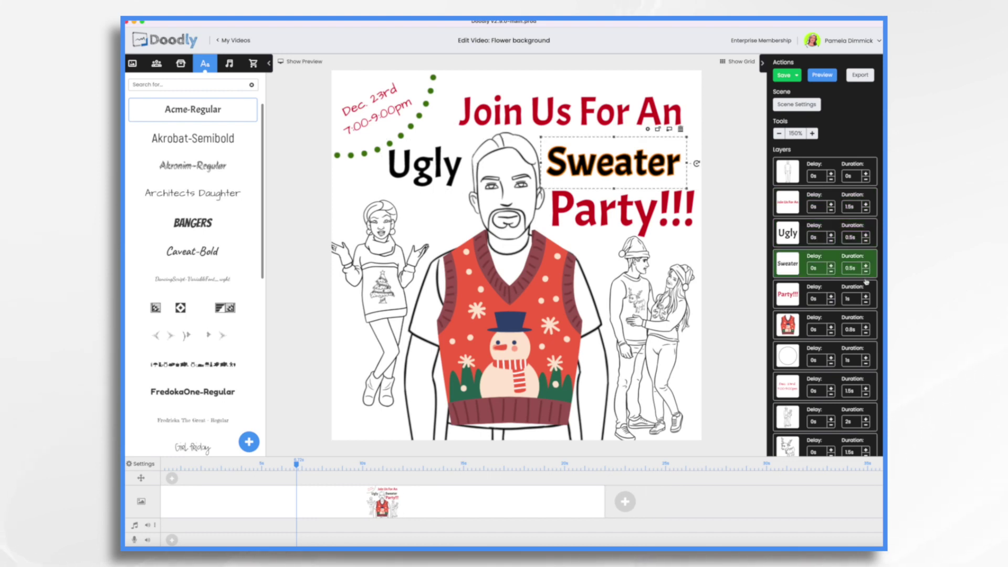
left_click(866, 303)
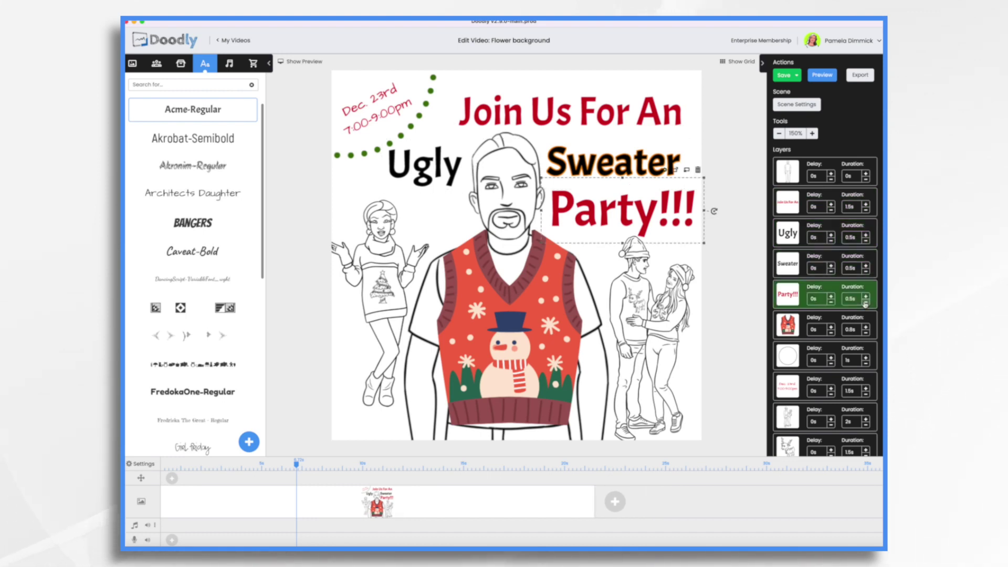
left_click(822, 77)
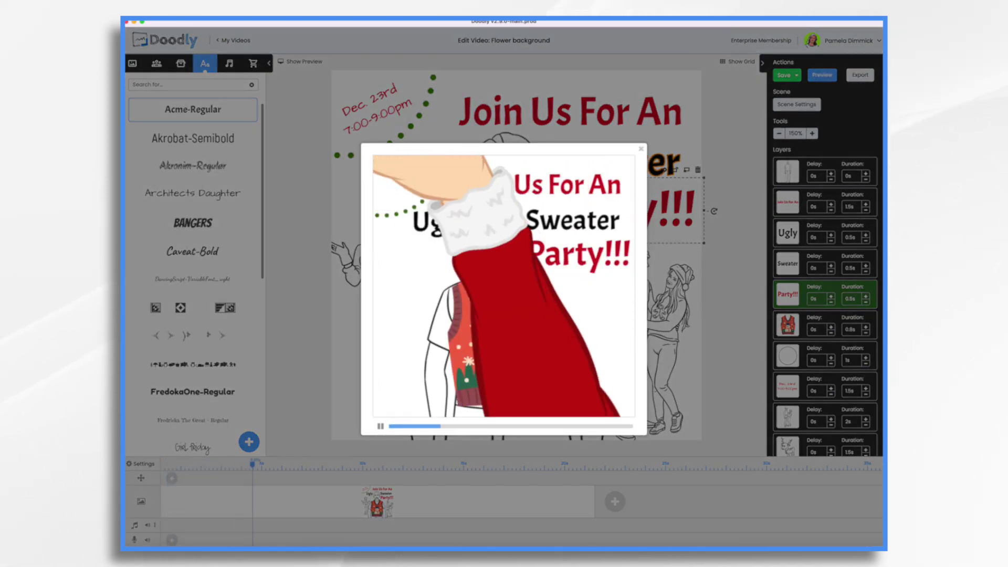
key("Escape")
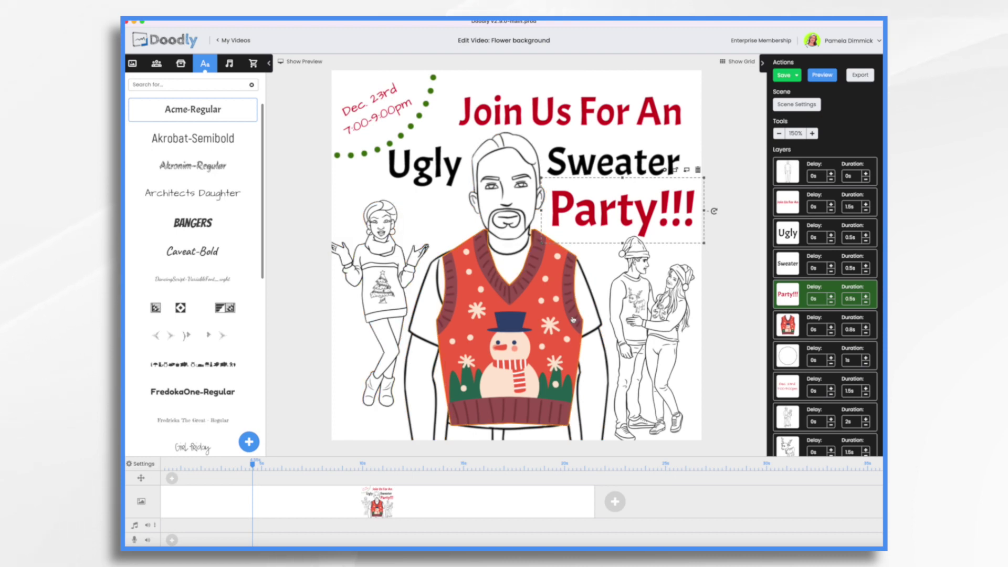
Step: Change the reveal mode of the snowman sweater vest to Fade and save the asset
left_click(535, 342)
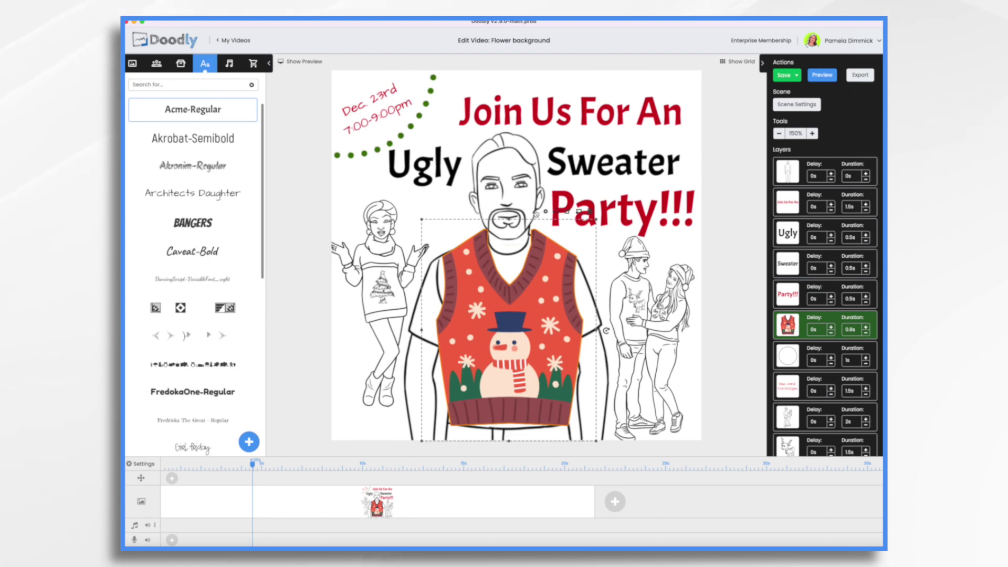
double_click(536, 214)
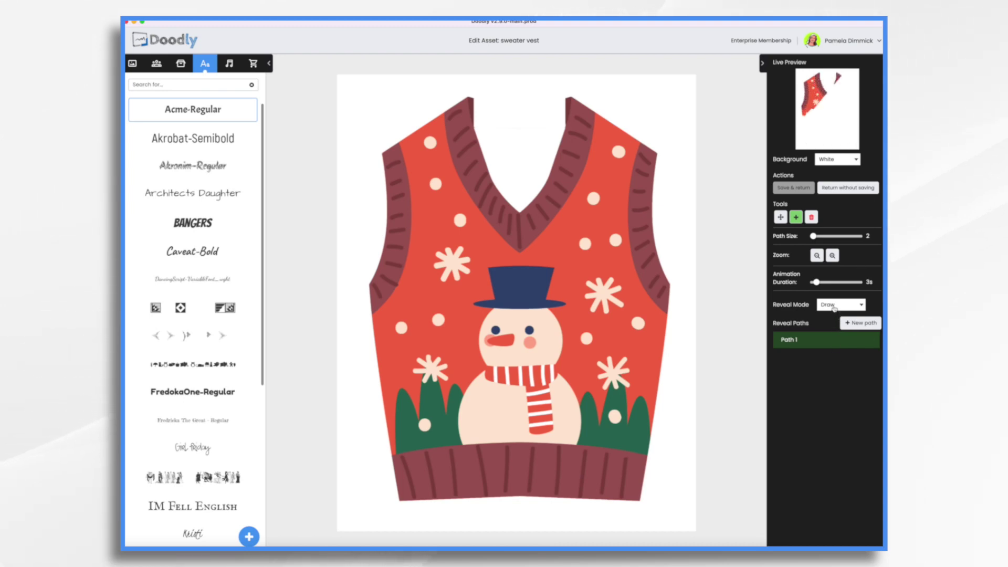
left_click(840, 305)
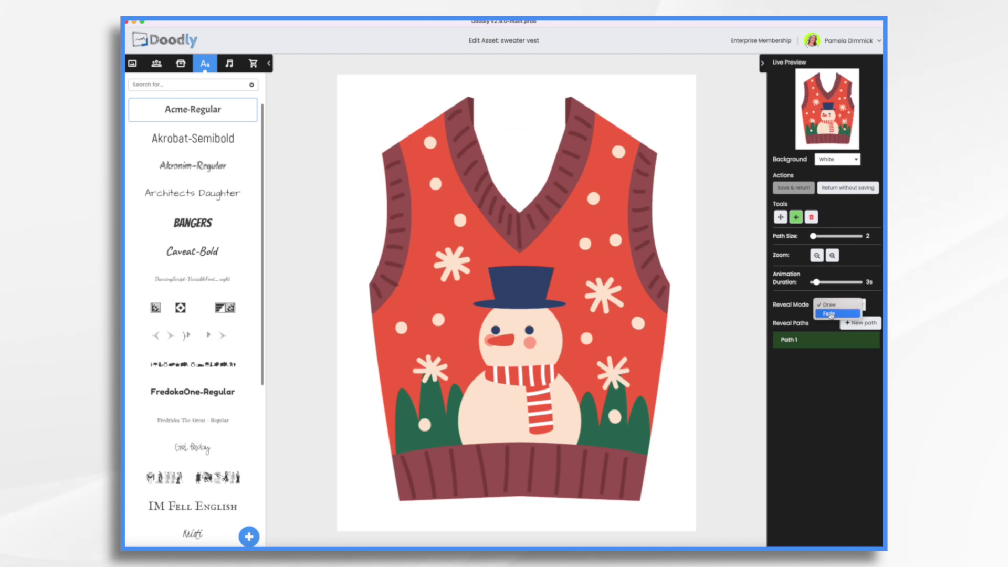
left_click(831, 314)
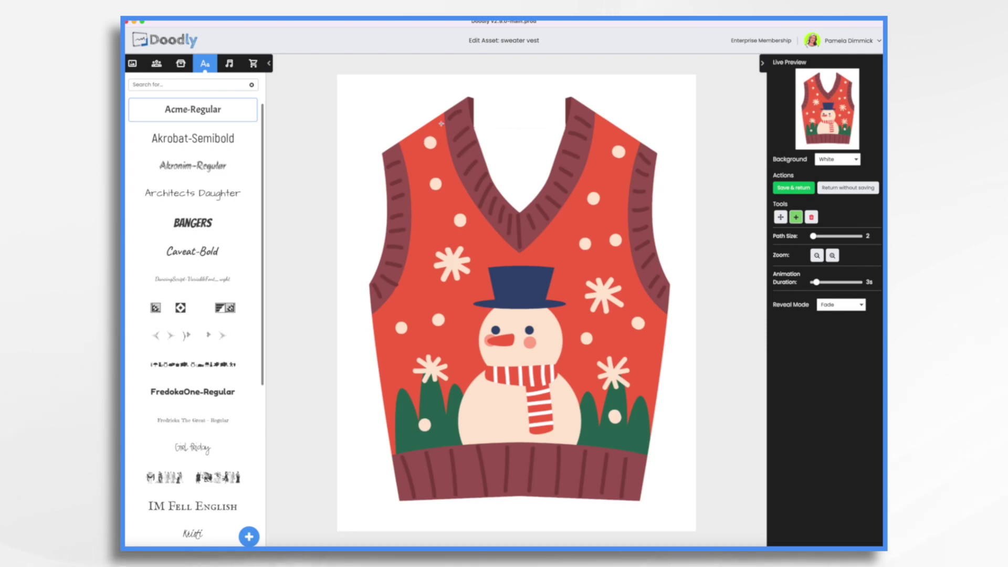
left_click(805, 188)
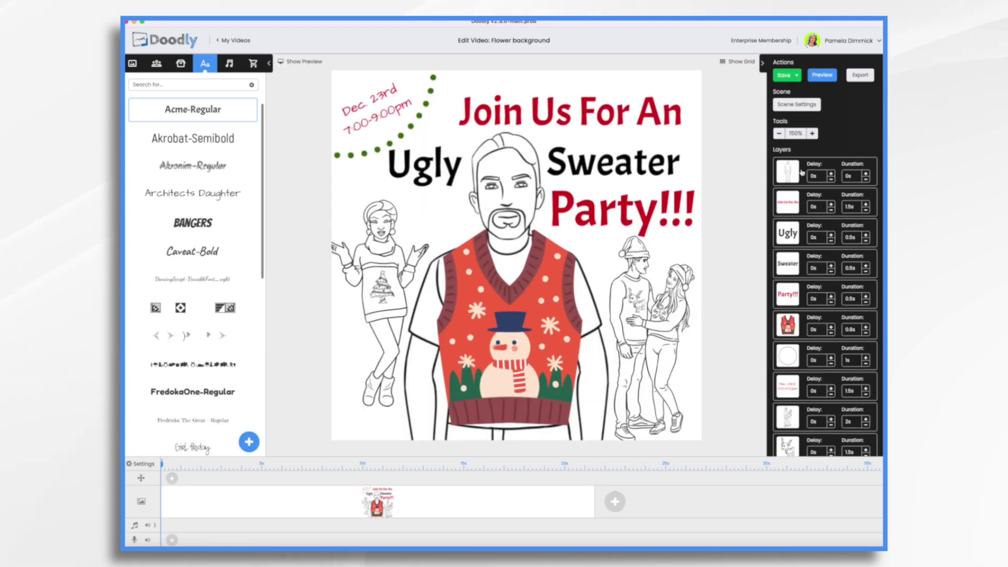
Step: Add the "Dance With Me" song to the start of the video's music track and open the music volume control
left_click(230, 64)
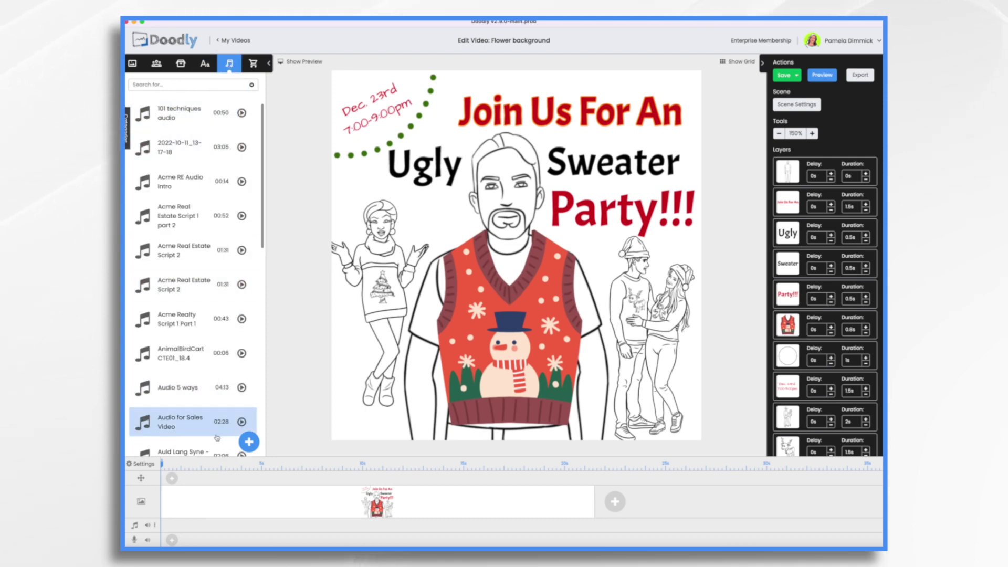
scroll(231, 404, "down", 15)
scroll(217, 438, "down", 15)
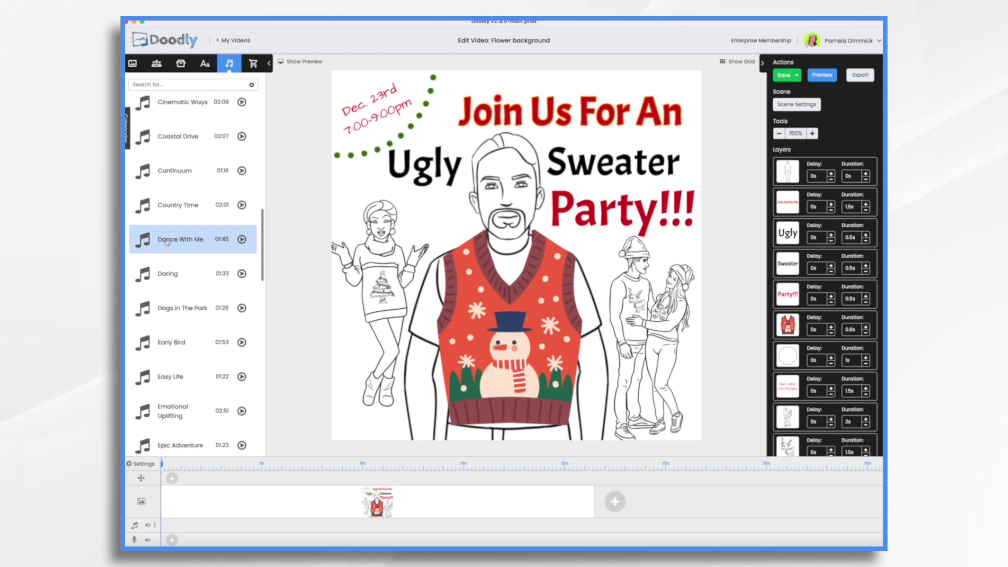
left_click_drag(168, 245, 206, 529)
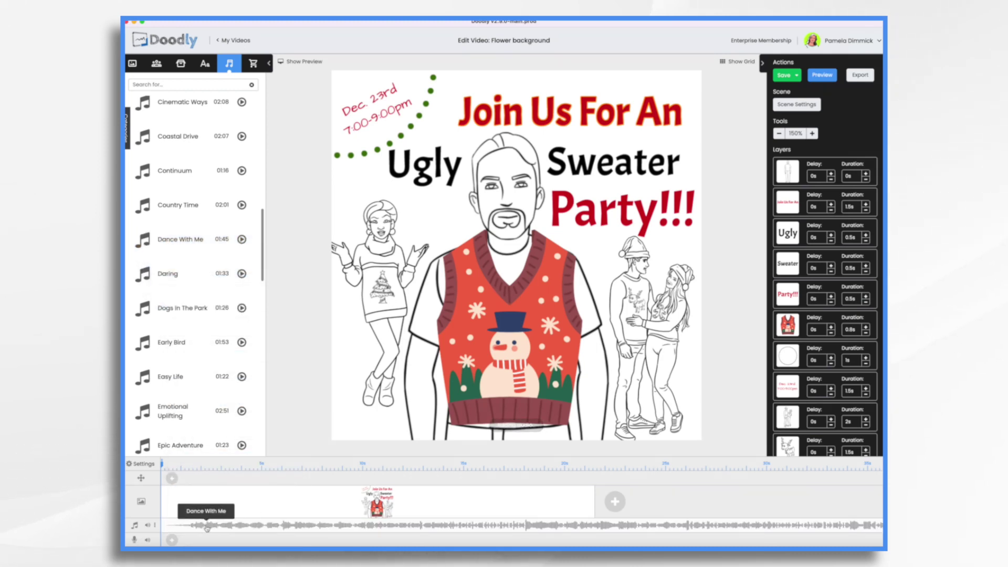
left_click(148, 528)
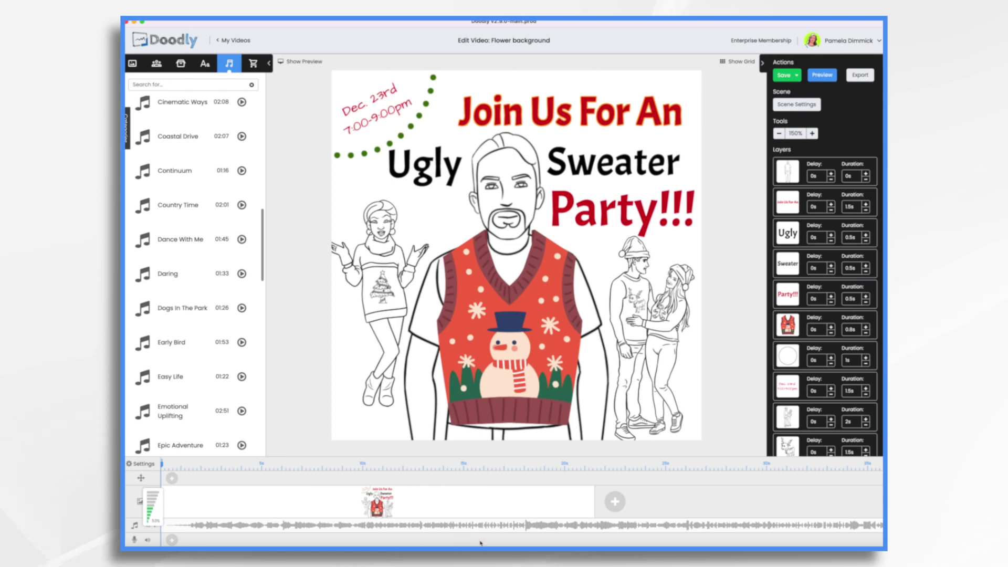
Step: Trim the "Dance With Me" song so it ends at about 18 s, before the scene ends
scroll(656, 525, "right", 10)
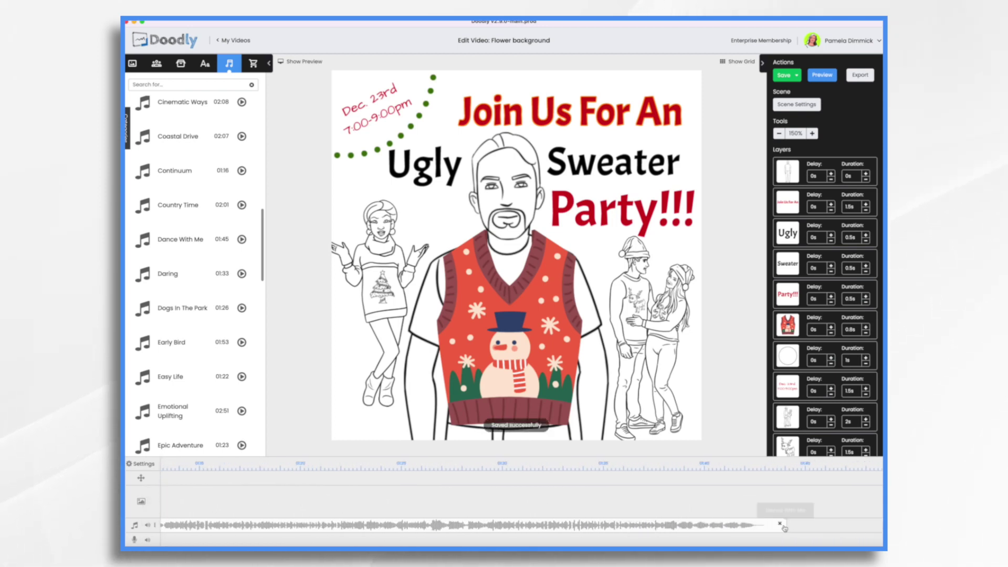
mouse_move(782, 525)
left_mouse_down()
mouse_move(215, 525)
mouse_move(786, 525)
left_mouse_up()
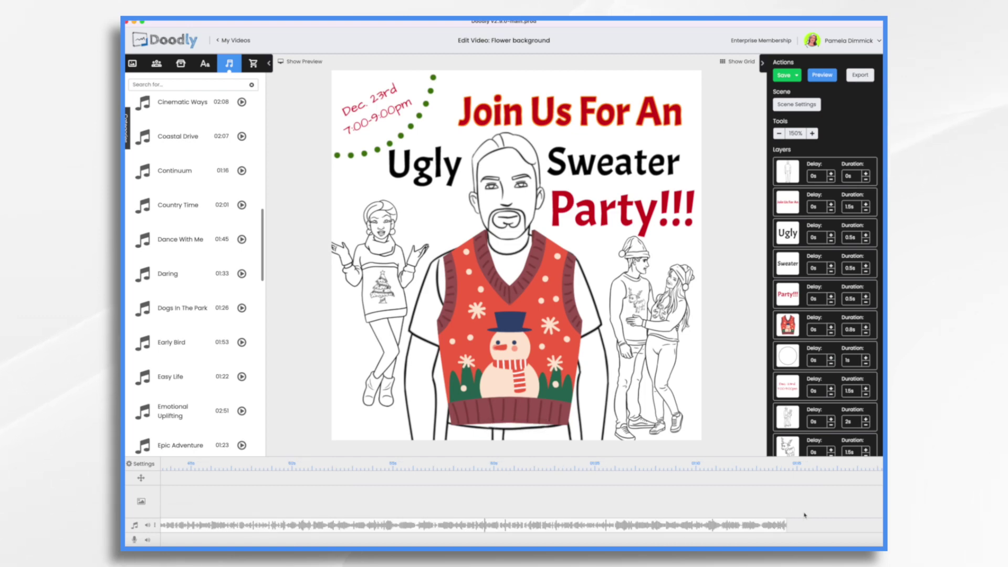
left_click_drag(787, 525, 291, 511)
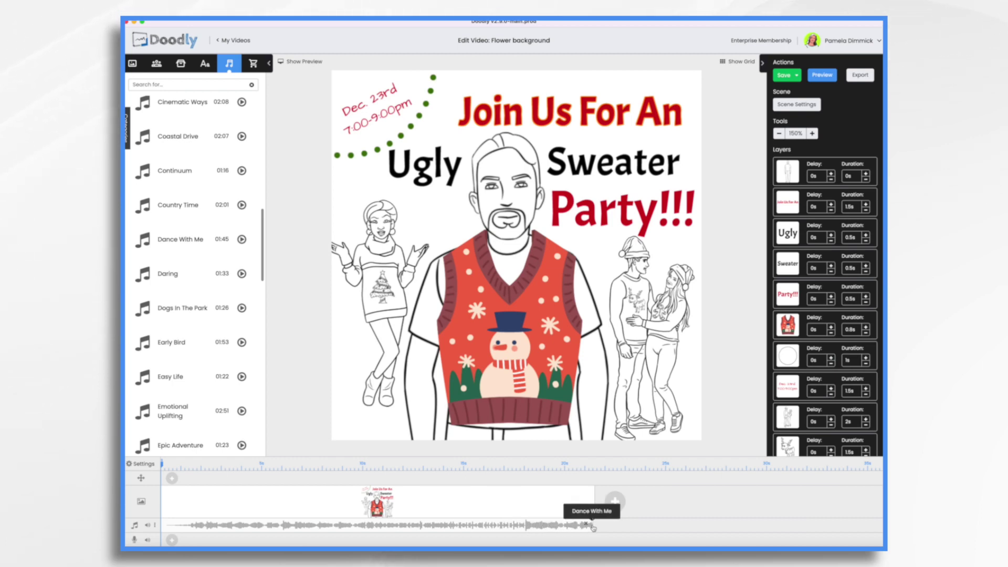
left_click_drag(594, 524, 527, 523)
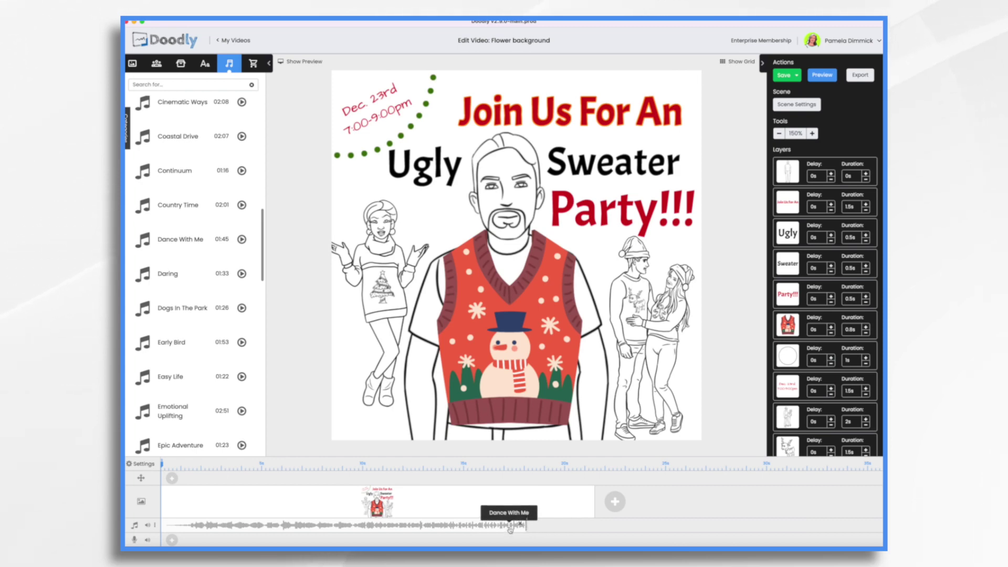
Step: Add a fade-out to the end of the "Dance With Me" song on the music track
right_click(508, 524)
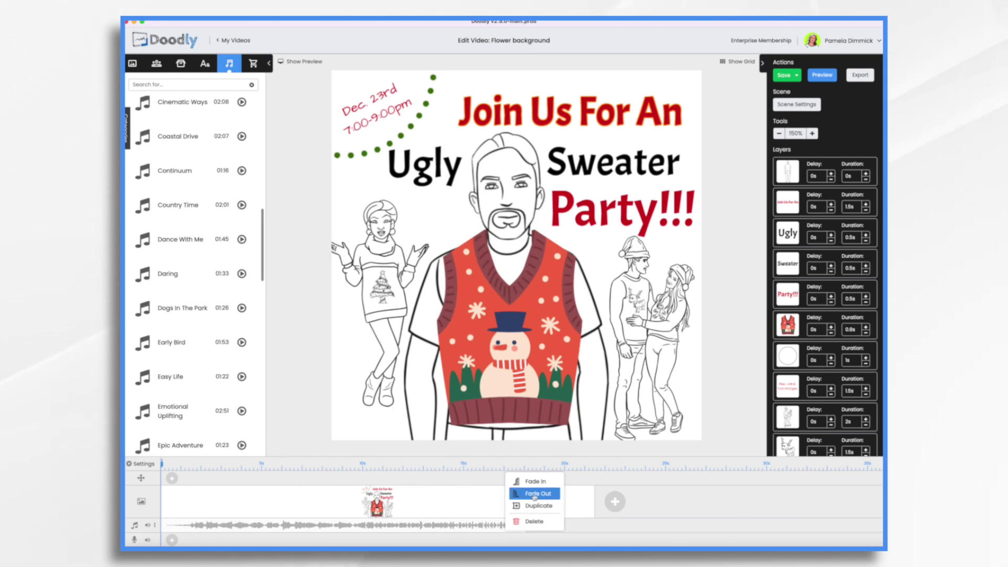
left_click(534, 495)
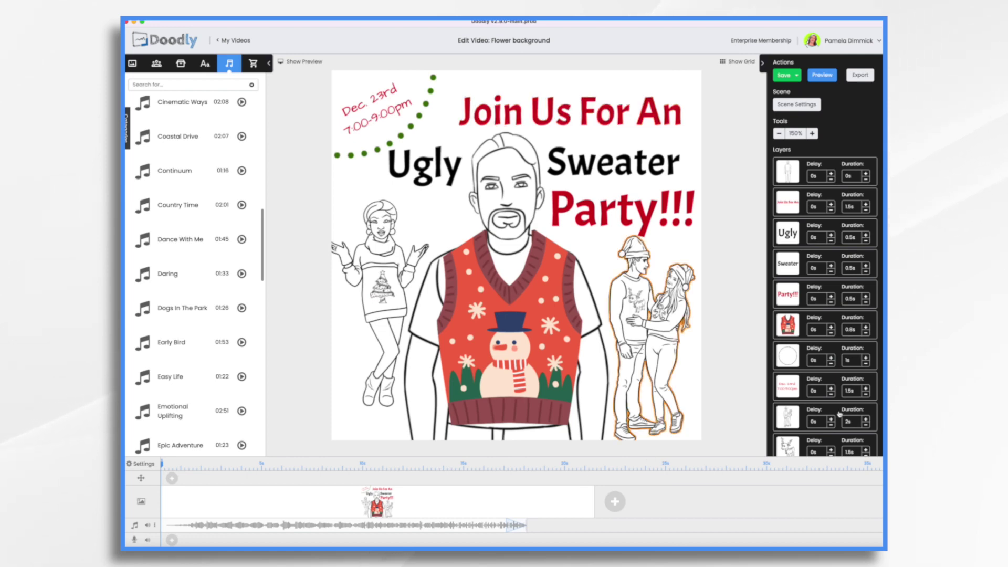
Step: Set the couple and dancing woman layer durations to 1.5s each, and the gingerbread man, Christmas tree and reindeer durations to 1s each
scroll(831, 422, "down", 2)
left_click(867, 382)
scroll(867, 414, "down", 3)
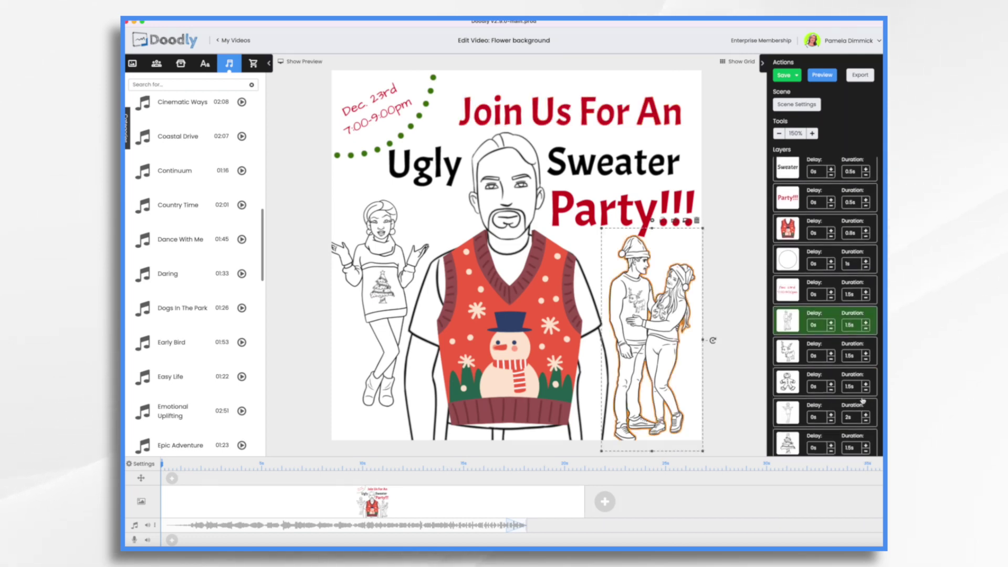
left_click(866, 415)
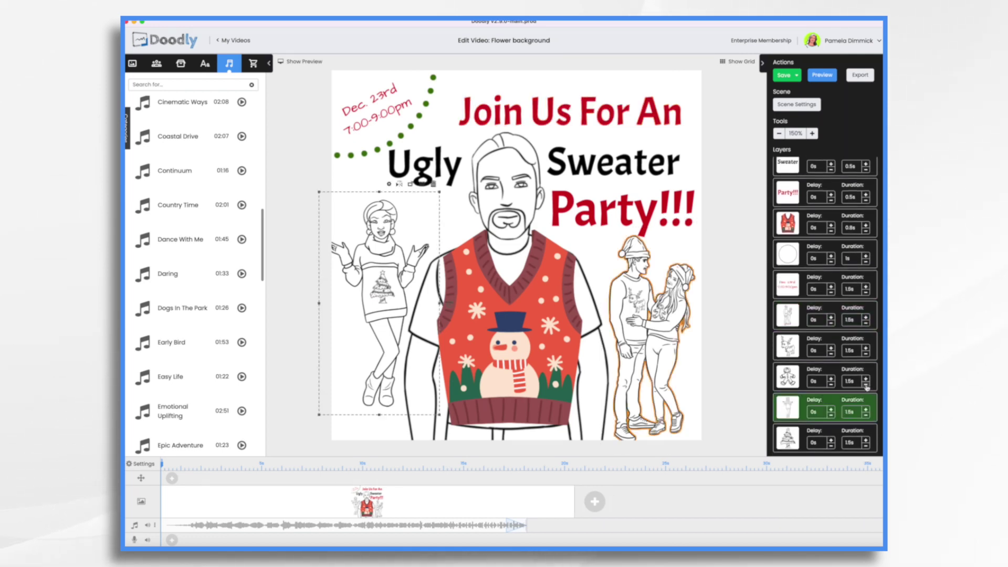
left_click(866, 385)
left_click(867, 446)
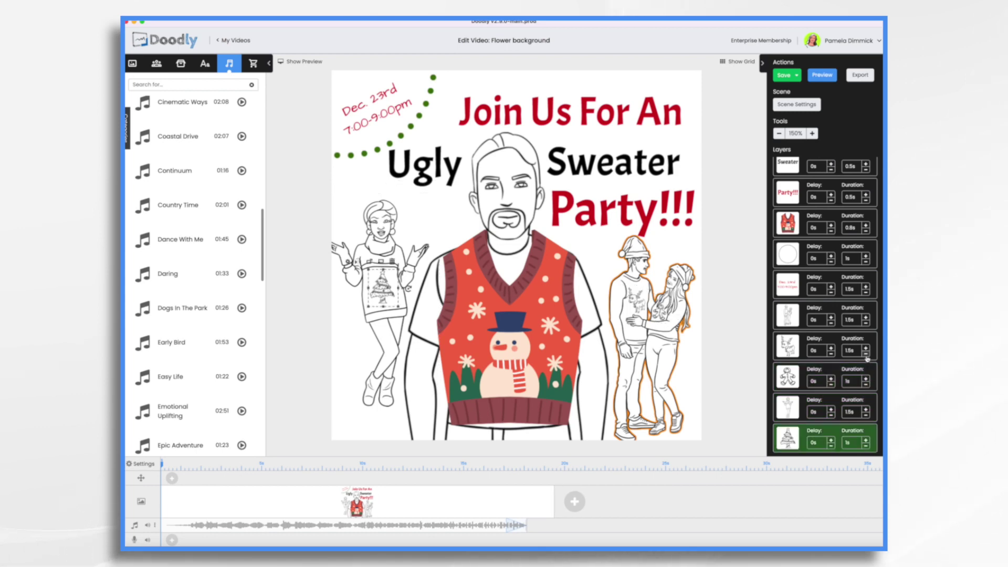
left_click(867, 354)
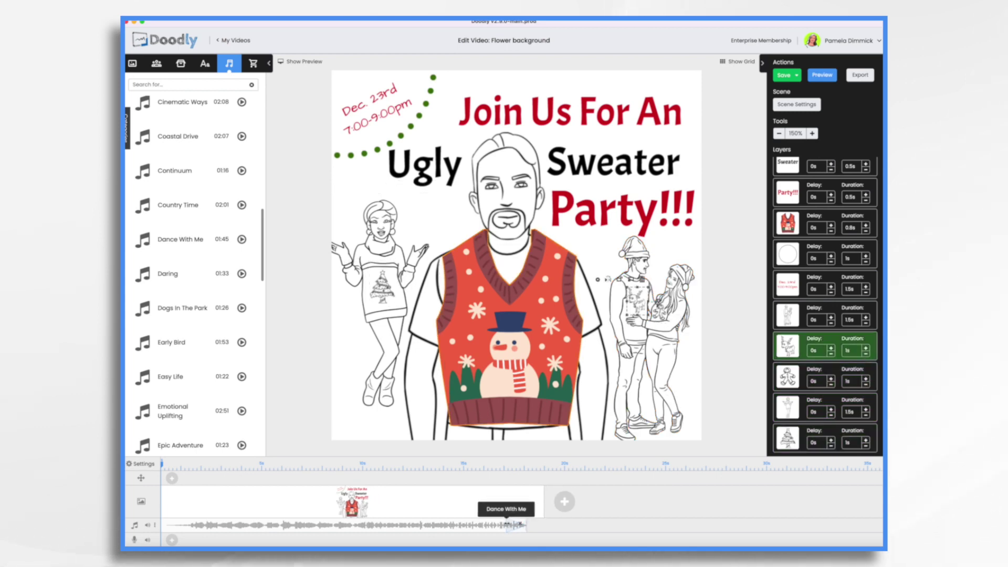
Step: Lengthen the song's fade-out so it starts at about 15 s on the timeline, and preview the video
left_click_drag(507, 524, 458, 522)
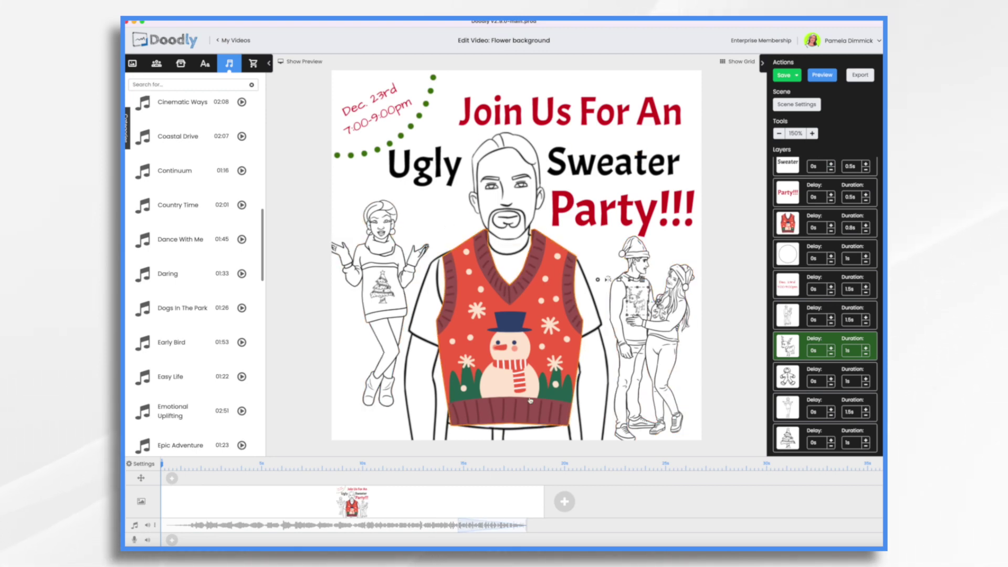
left_click(822, 76)
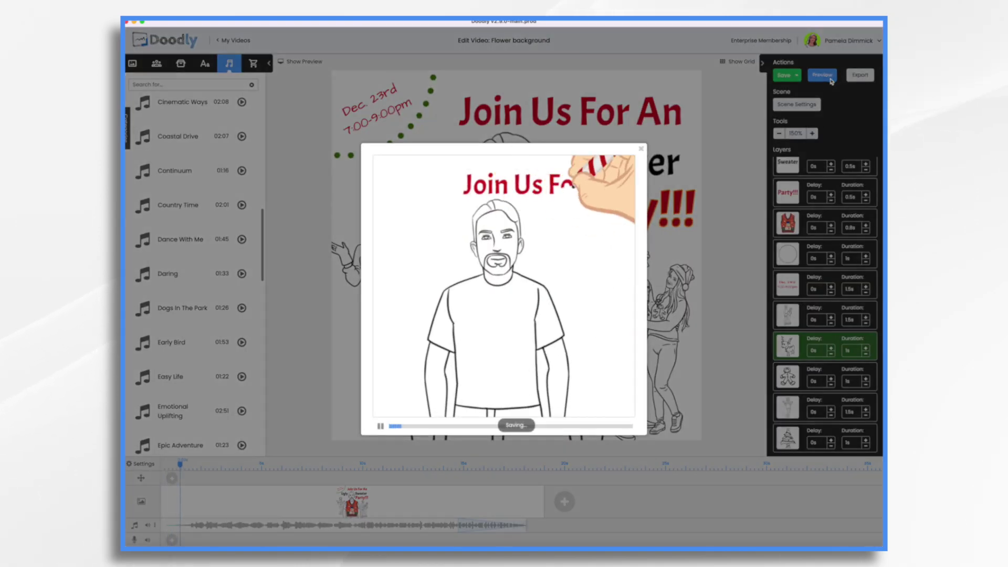